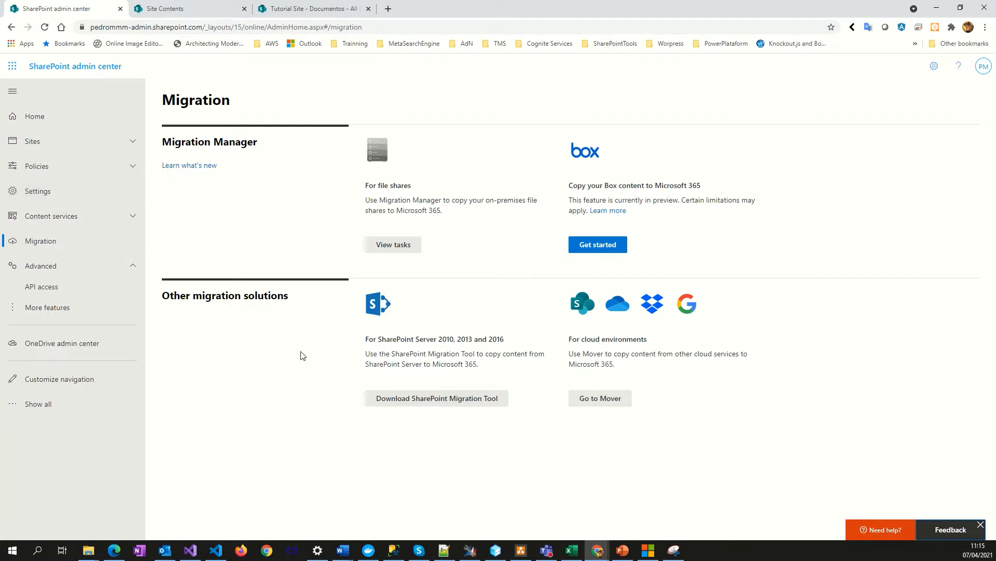
- Review the file shares option on the Migration page and open its Migration Manager task list
left_click(392, 247)
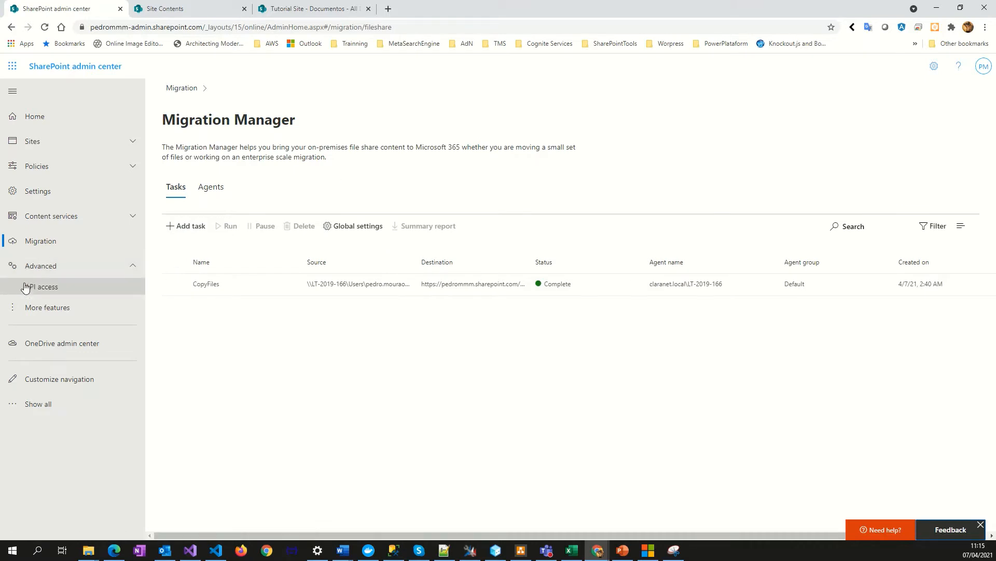
left_click(39, 242)
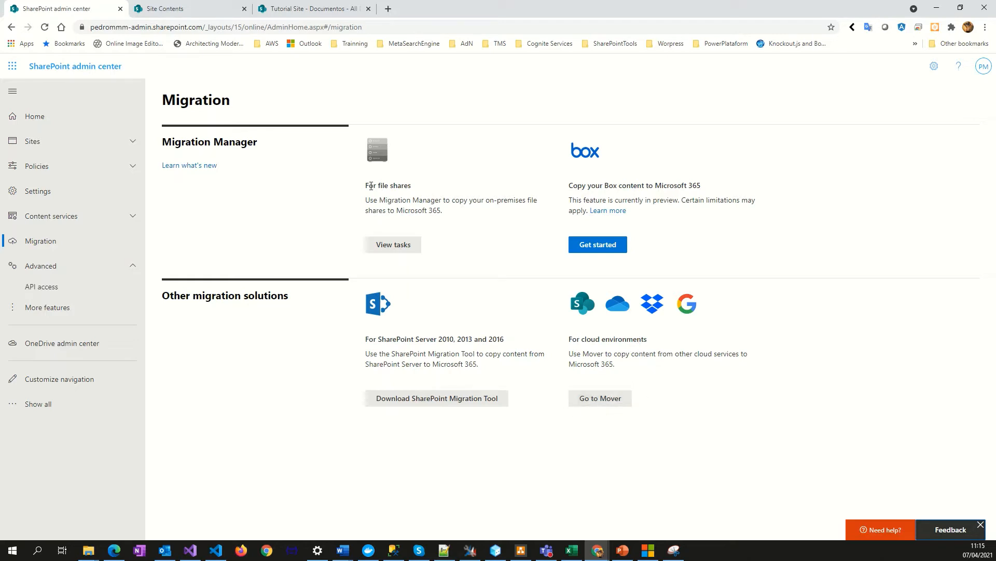
left_click_drag(365, 190, 395, 189)
left_click(403, 190)
left_click_drag(379, 201, 366, 185)
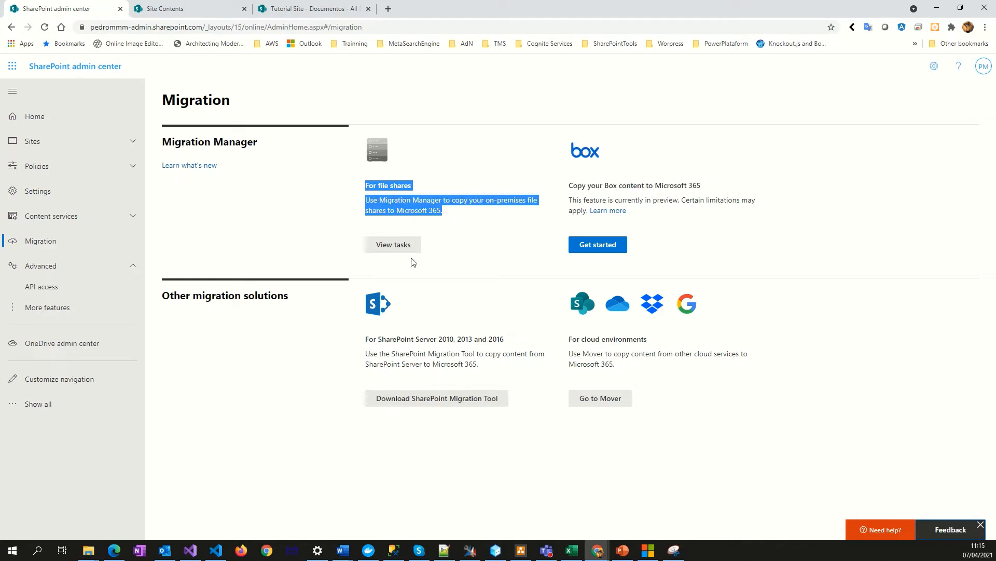
left_click(384, 245)
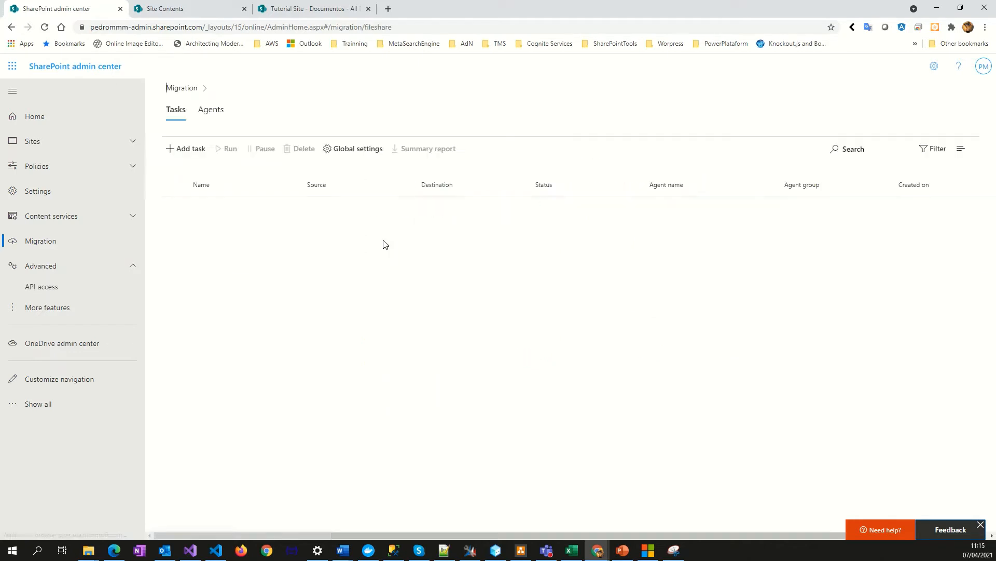
- Examine the installed migration agent's details and its friendly agent name setting
left_click(211, 187)
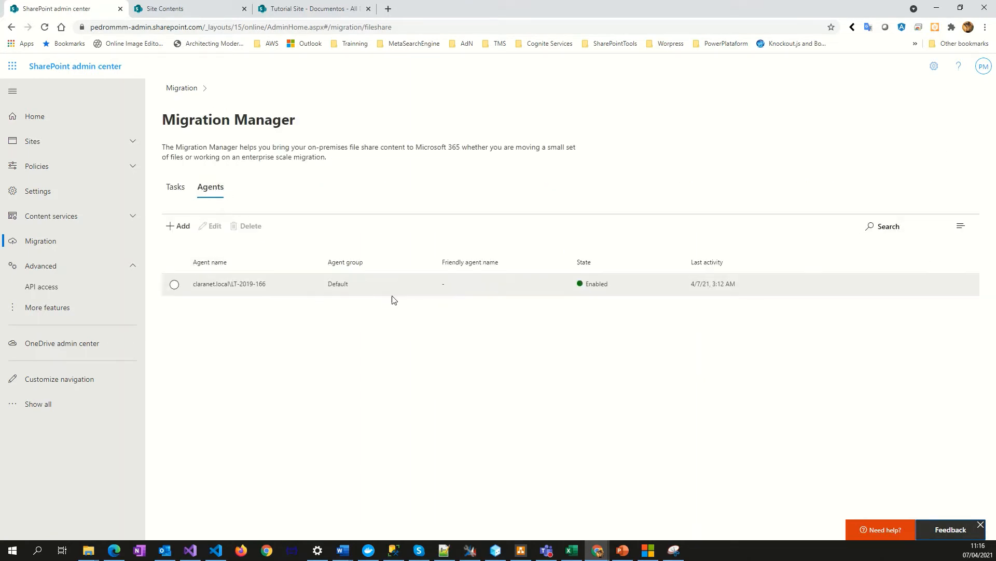
left_click(402, 295)
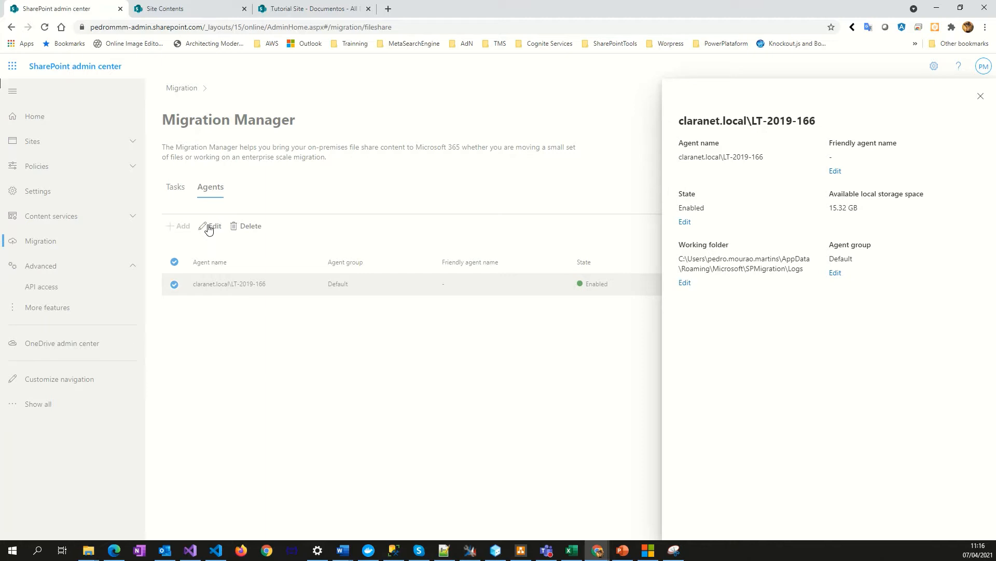
left_click(835, 171)
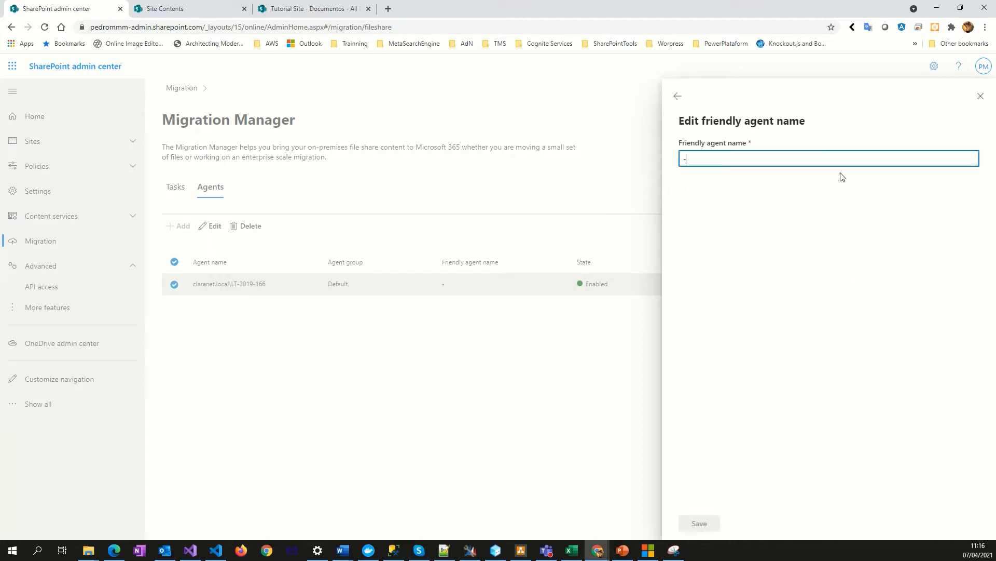
left_click(982, 98)
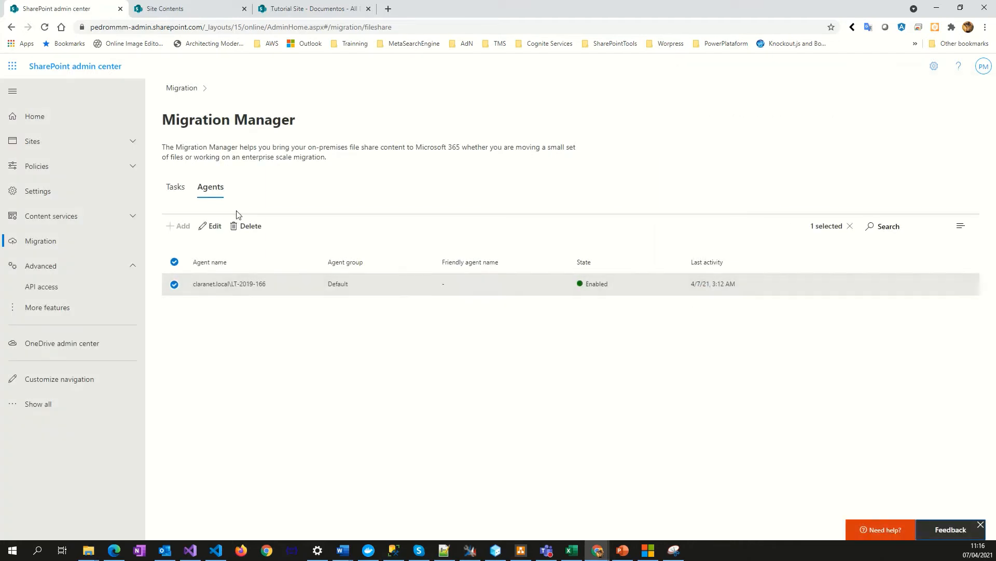
- Examine the details of the CopyFiles migration task
left_click(175, 188)
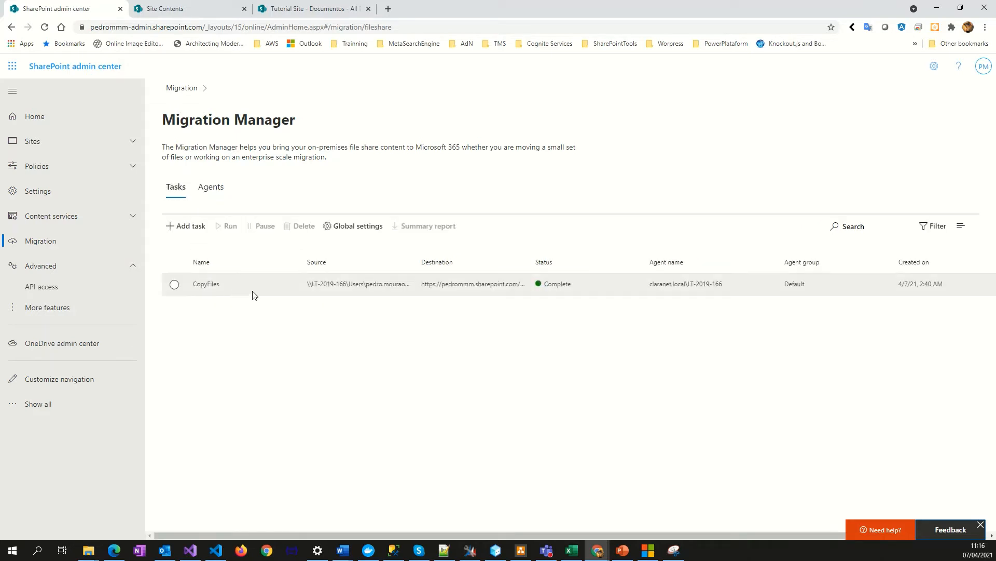
left_click(255, 295)
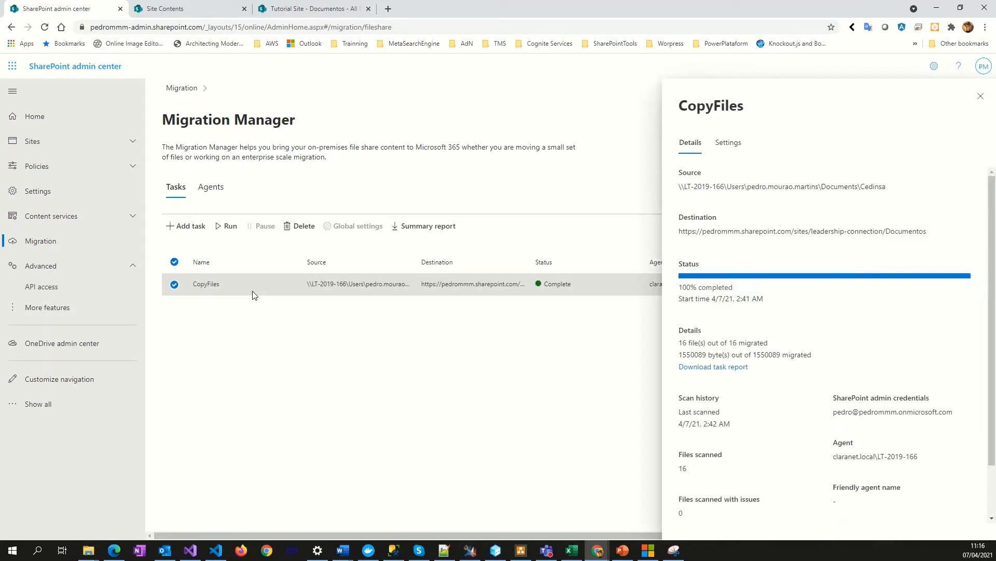
left_click(980, 96)
- Check the option for downloading the setup file when adding a new migration agent
left_click(223, 186)
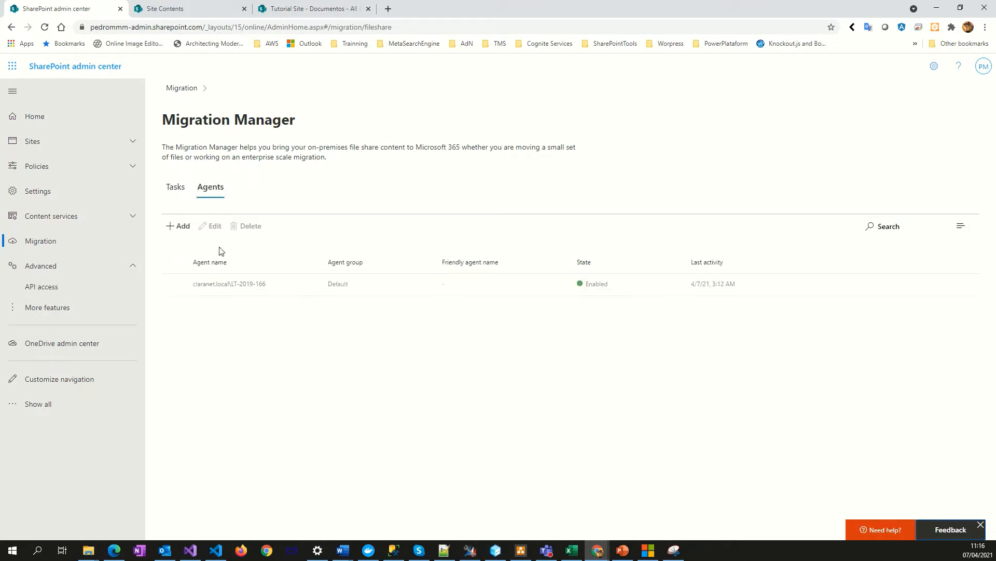
left_click(184, 233)
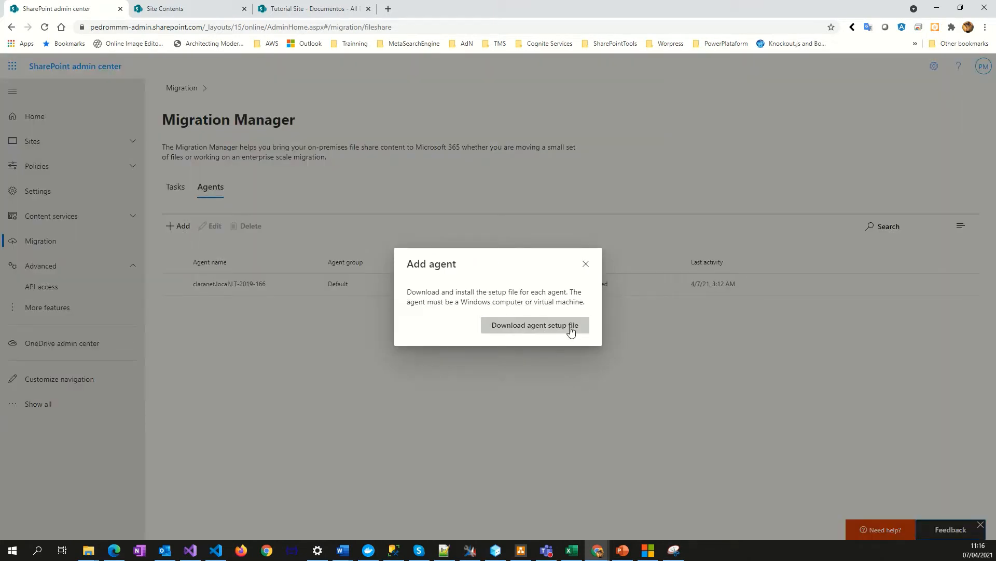
left_click(586, 264)
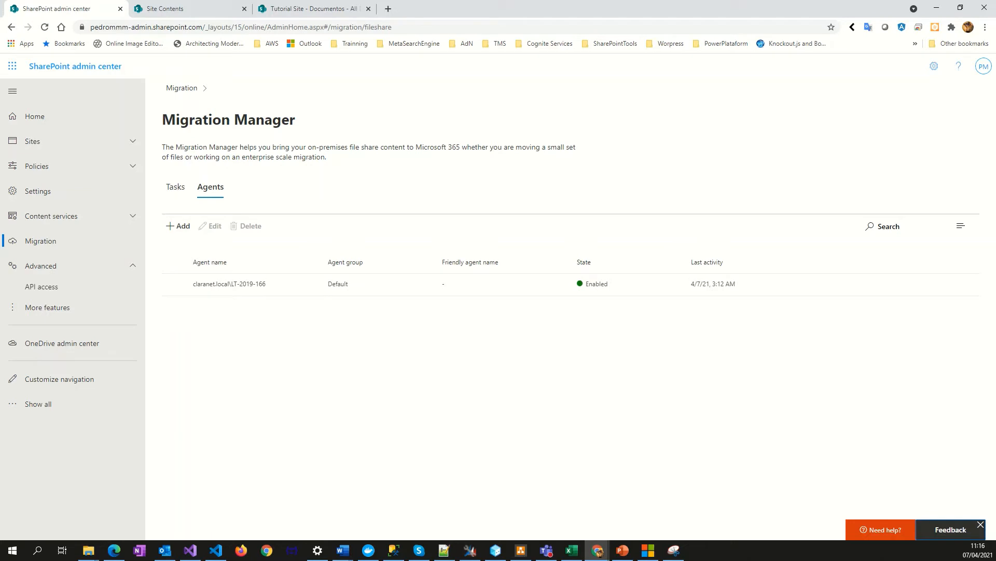
- Switch to the Migration agent setup window and proceed with reinstalling the agent up to the admin sign-in
left_click(929, 14)
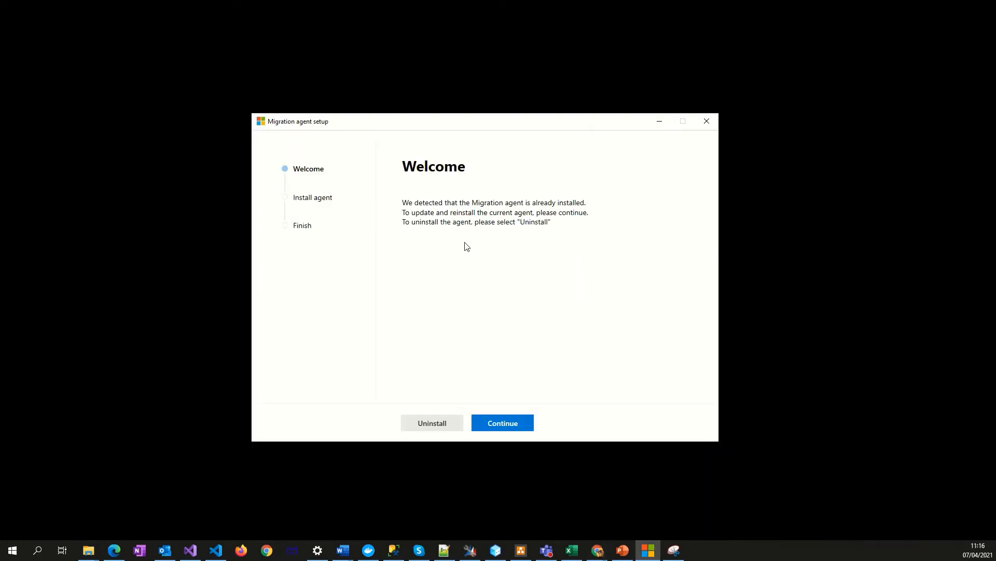
left_click(506, 418)
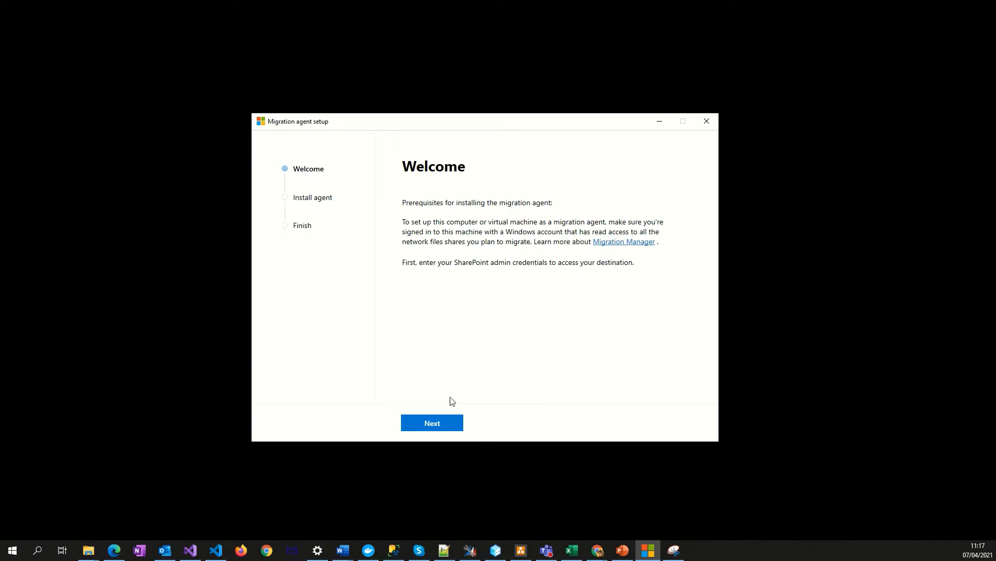
left_click(444, 423)
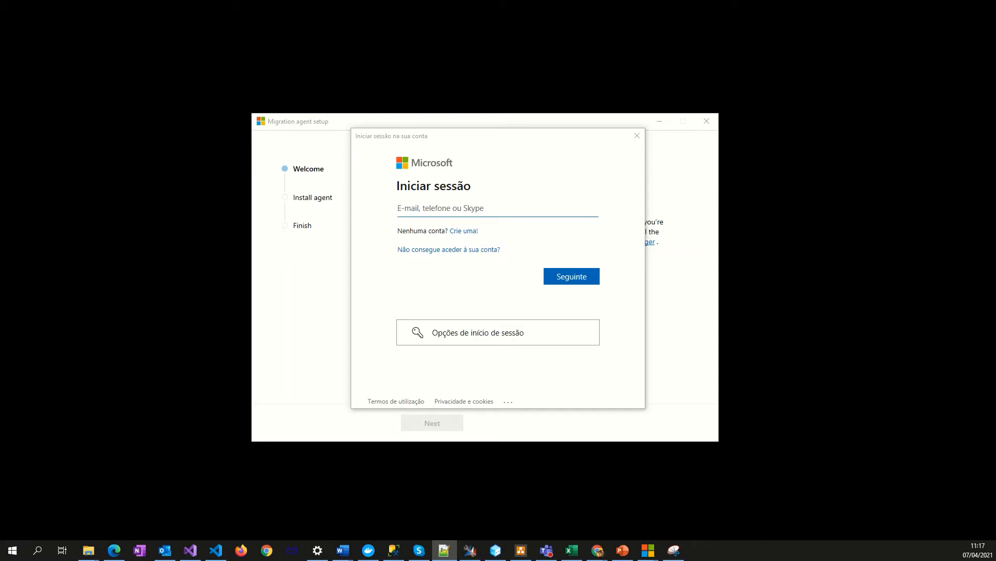
- Sign in to the destination with the SharePoint admin's e-mail and account password
left_click(448, 206)
key("ctrl+v")
left_click(571, 275)
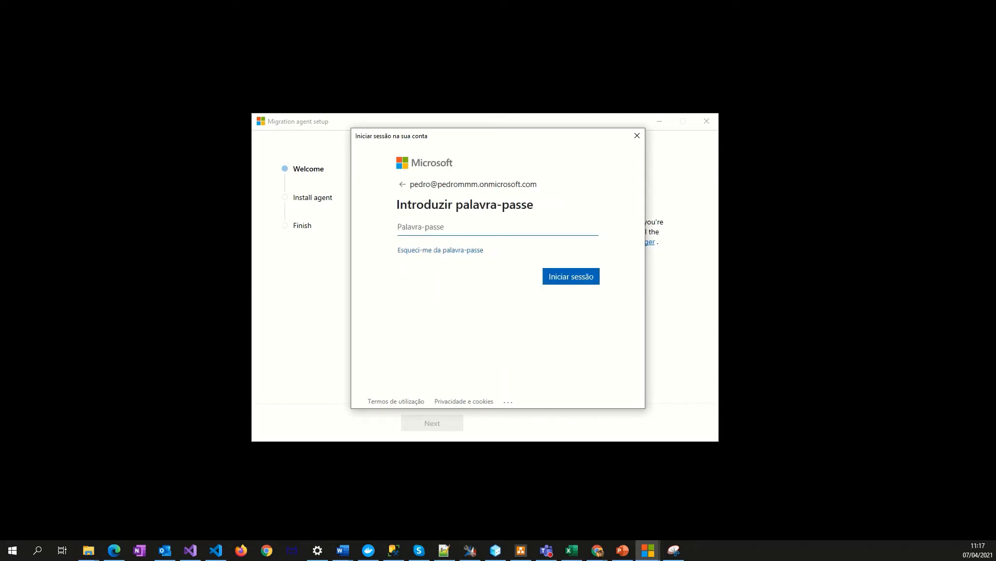
key("alt+Tab")
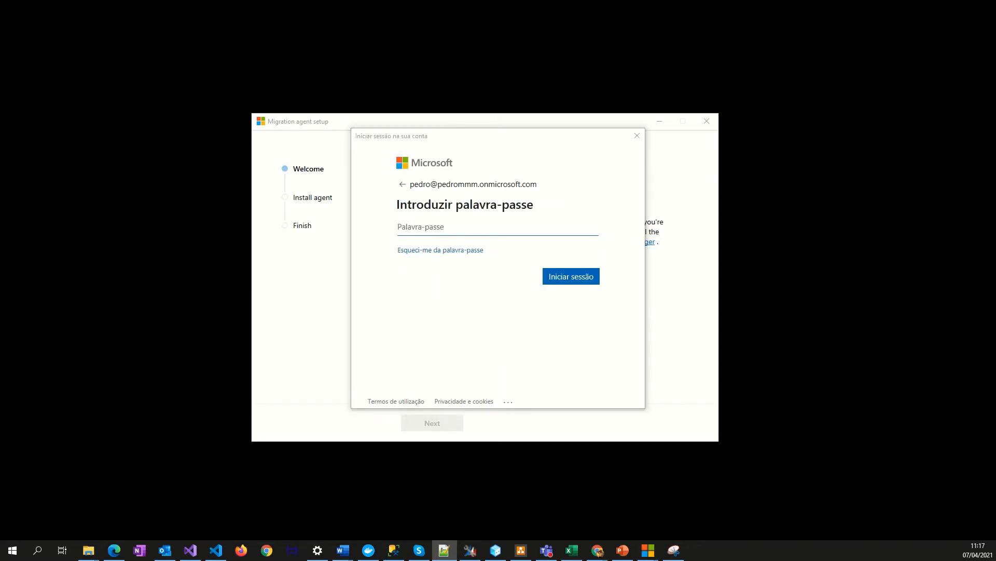
left_click(446, 231)
key("ctrl+v")
left_click(579, 278)
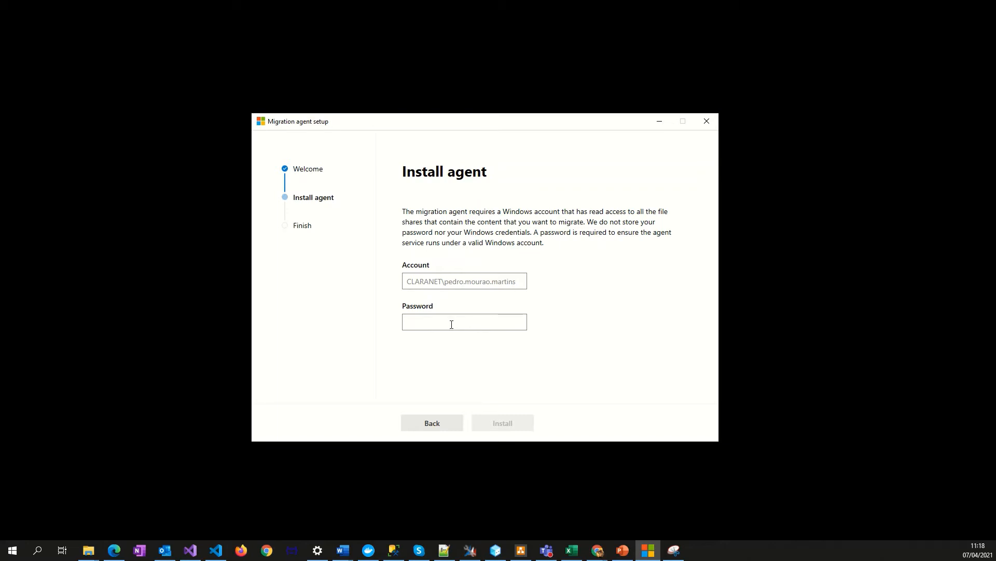
- Enter the Windows account password and install the migration agent
type("••")
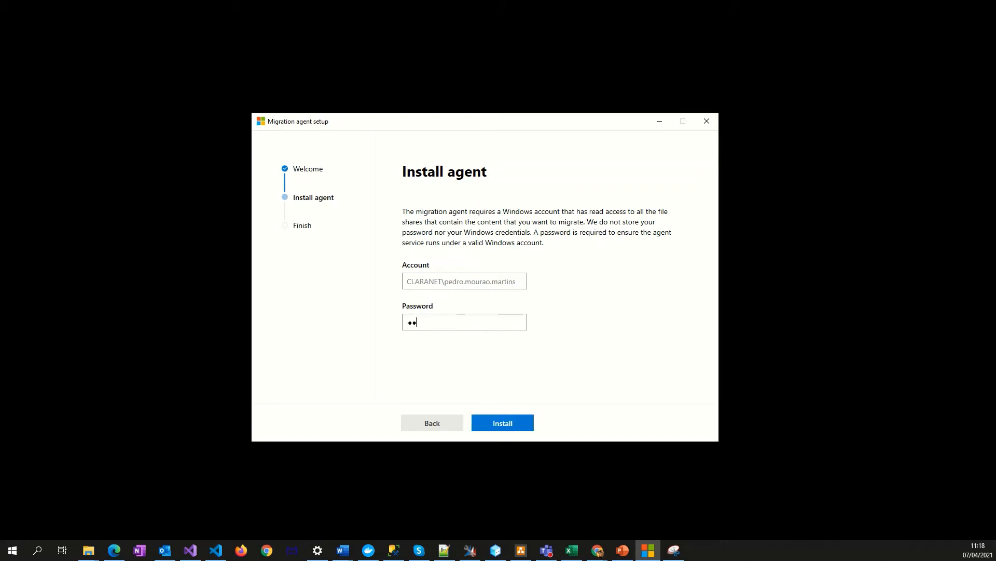
type("•••••••")
left_click_drag(479, 322, 382, 316)
type("••••••")
left_click(508, 420)
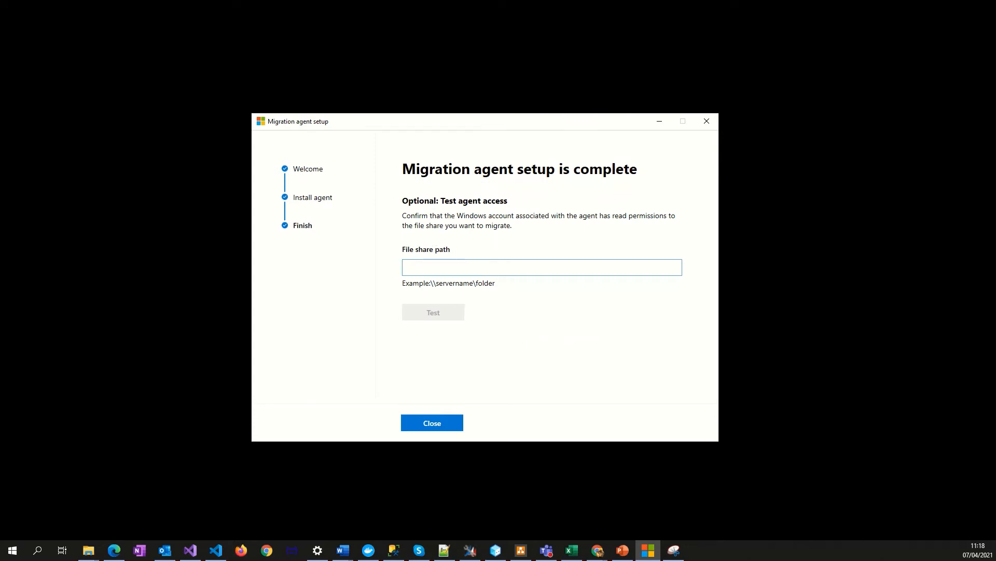
- Switch to File Explorer and look through the files in the CopyFiles folder under Documentos
key("alt+Tab")
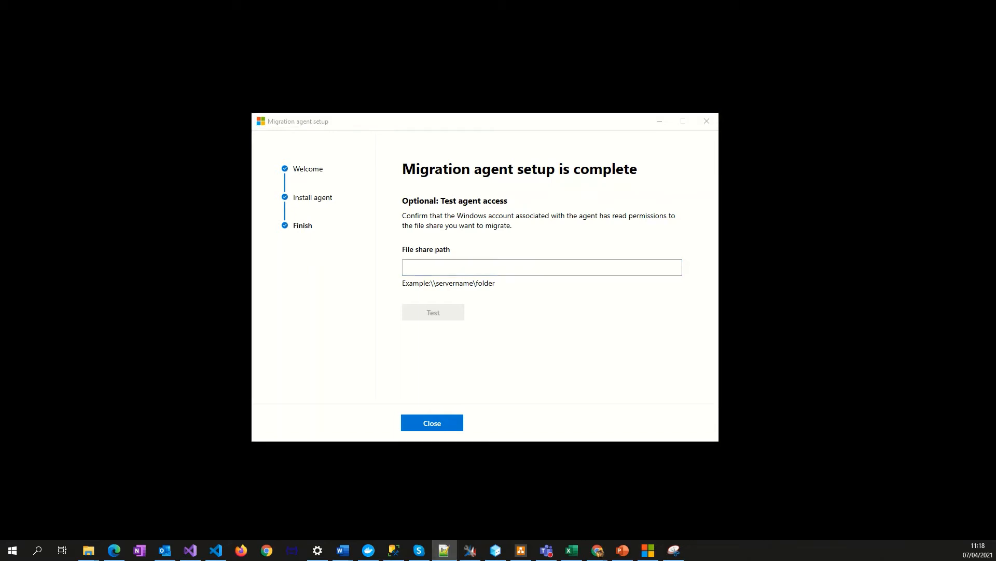
key("alt+Tab")
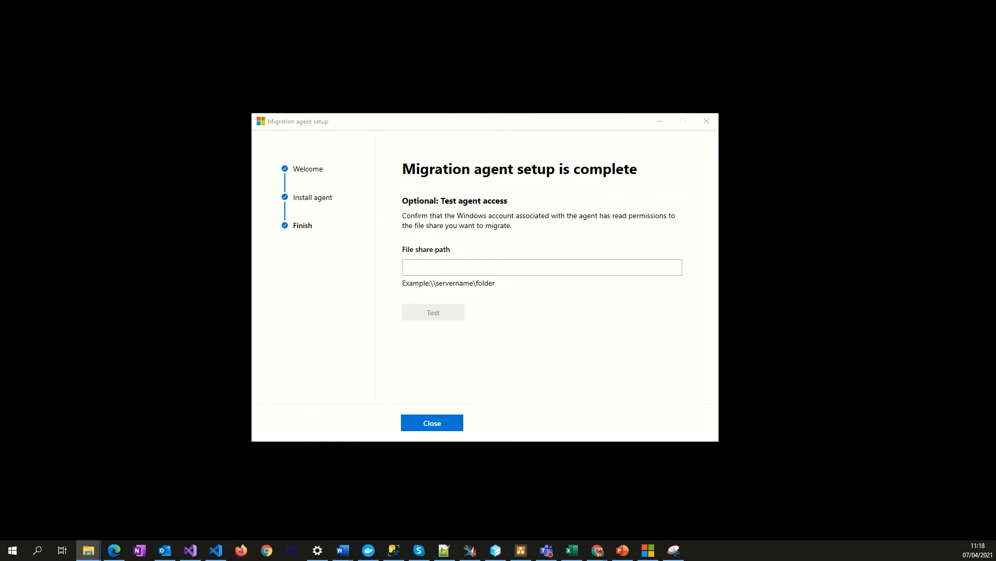
left_click_drag(694, 557, 560, 1)
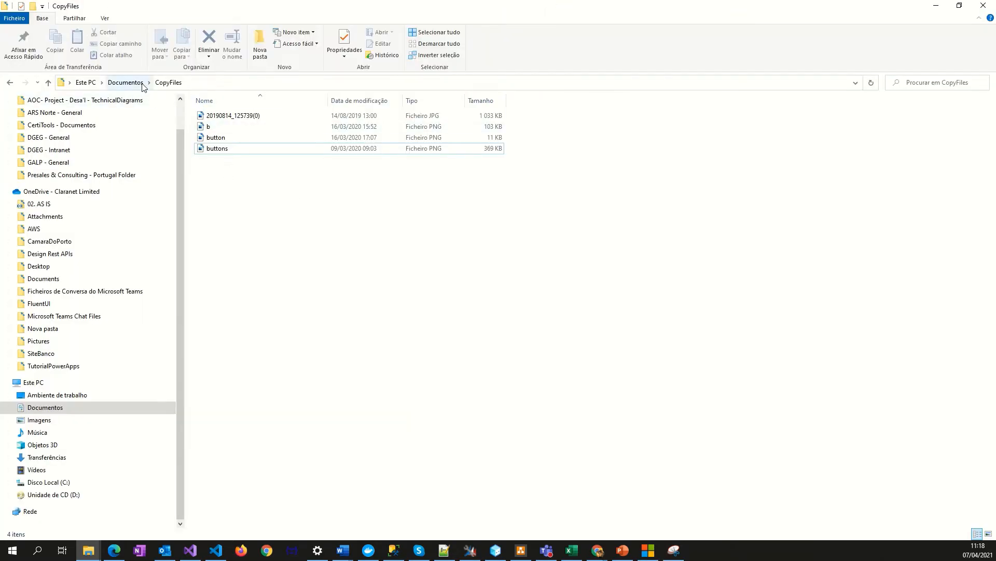
left_click(143, 86)
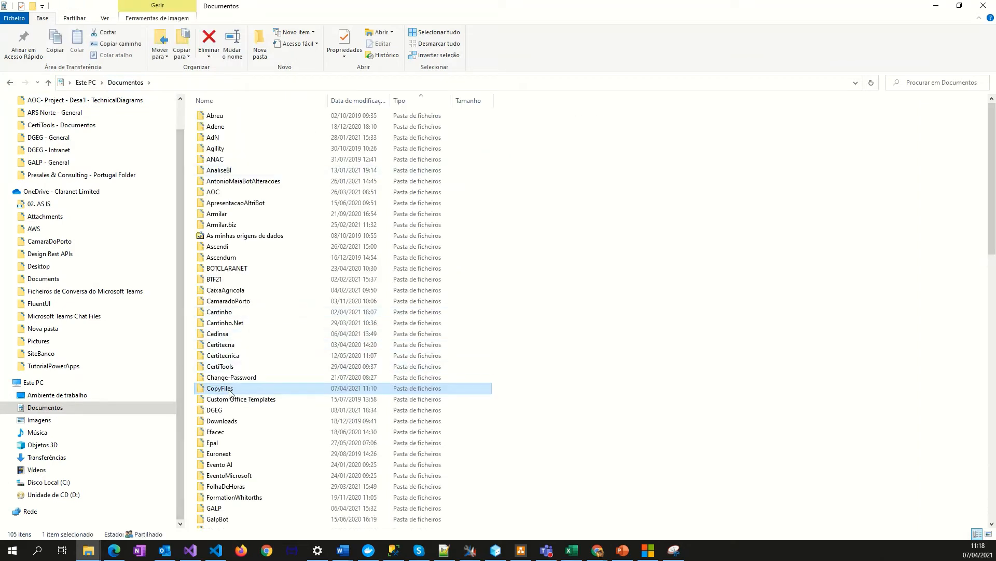
double_click(230, 393)
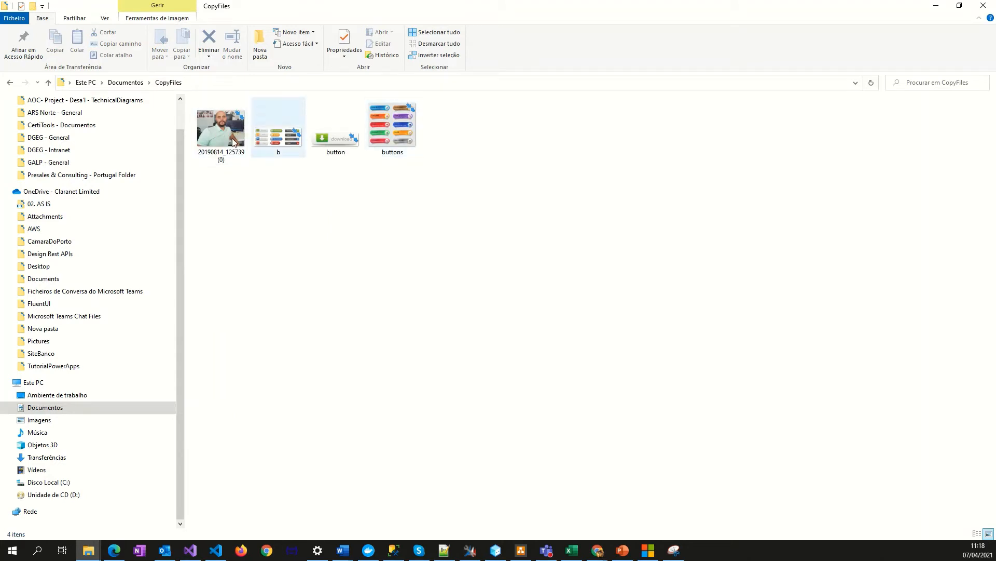
- Share the CopyFiles folder under Documentos with Everyone, granting read/write permission (Leitura/Escrita)
left_click(142, 84)
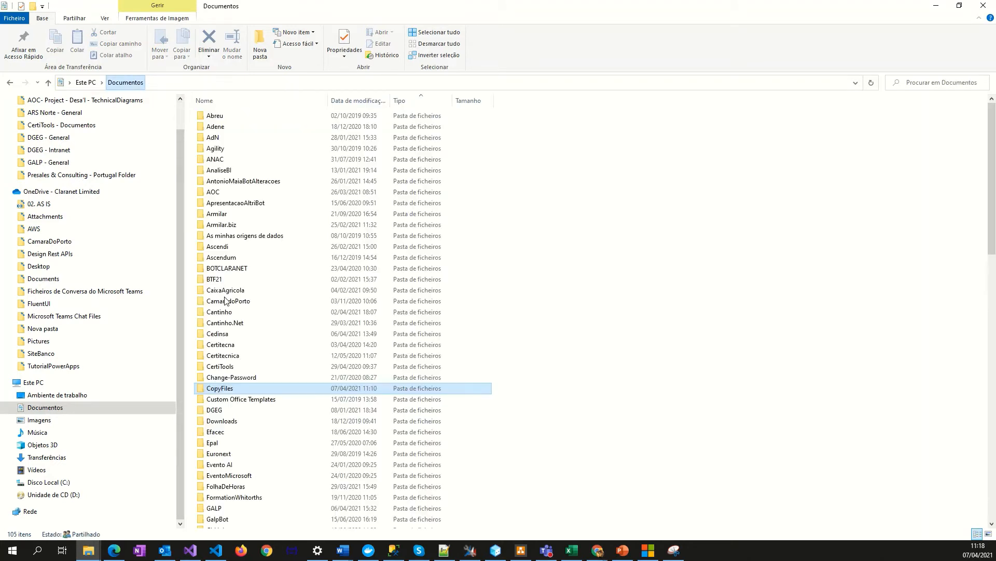
right_click(217, 390)
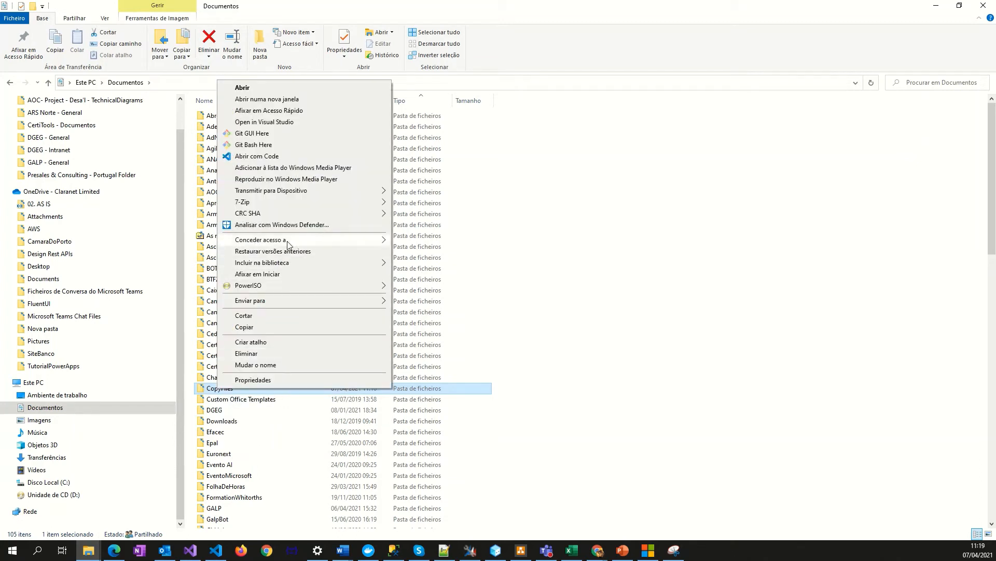
mouse_move(277, 243)
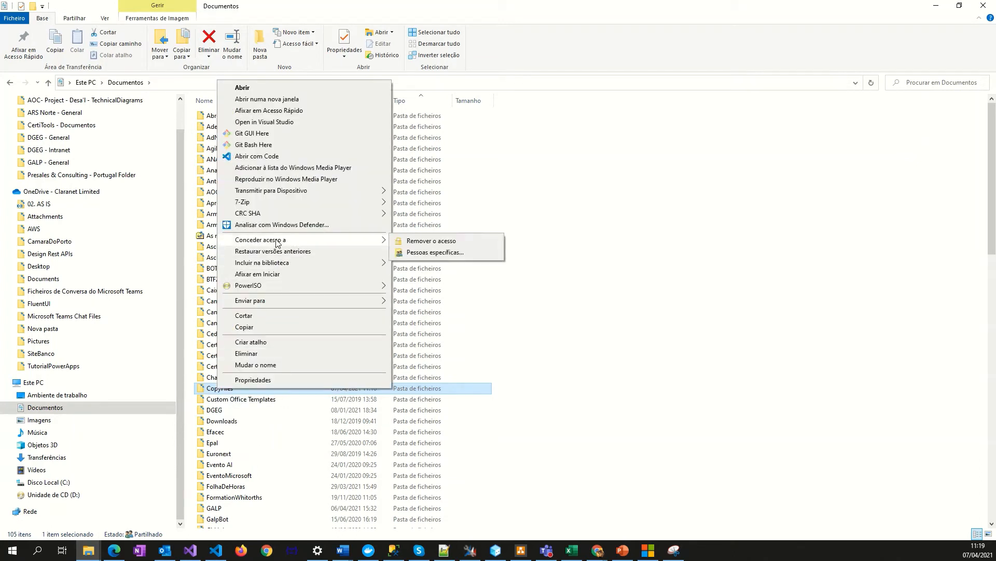
left_click(433, 253)
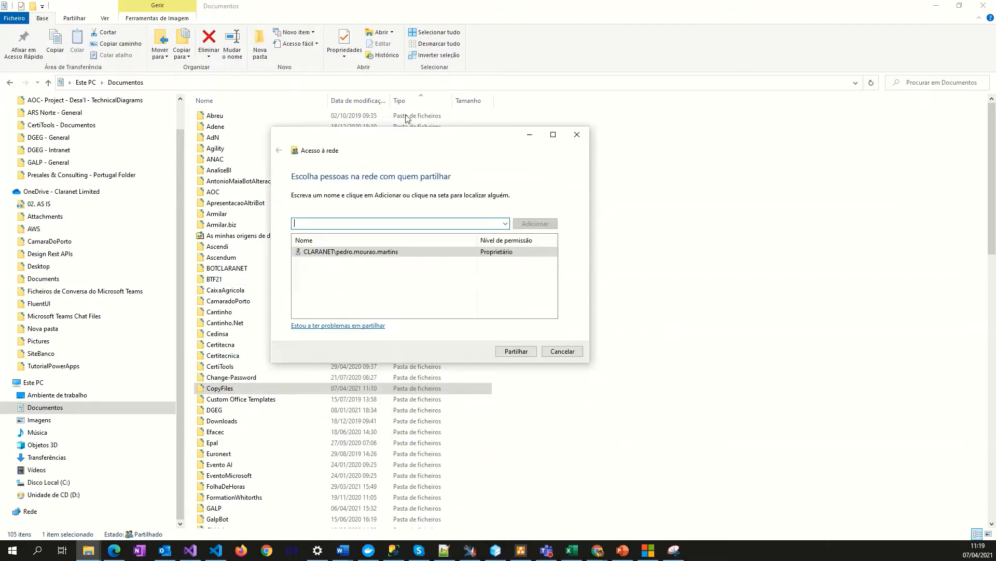
left_click(510, 187)
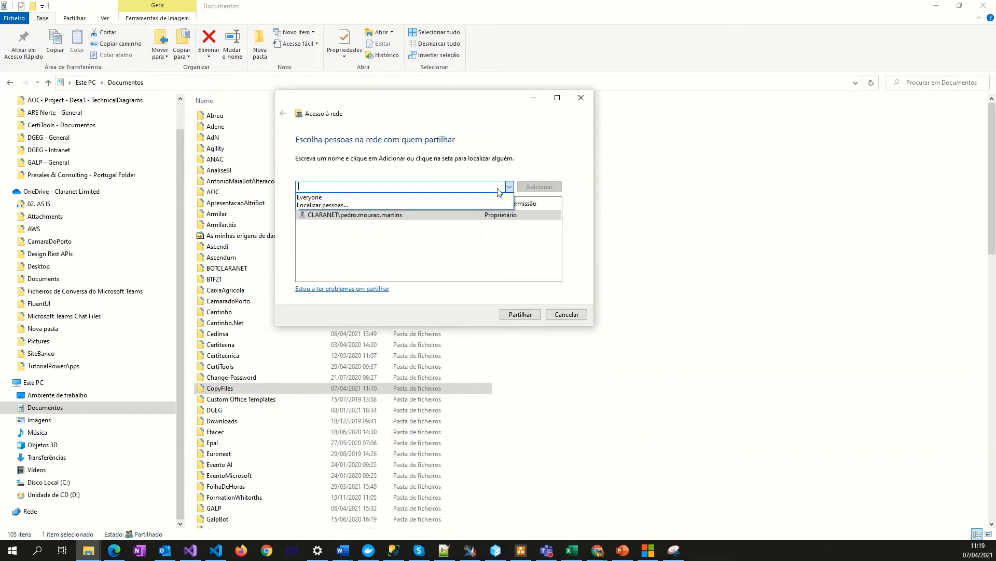
left_click(319, 198)
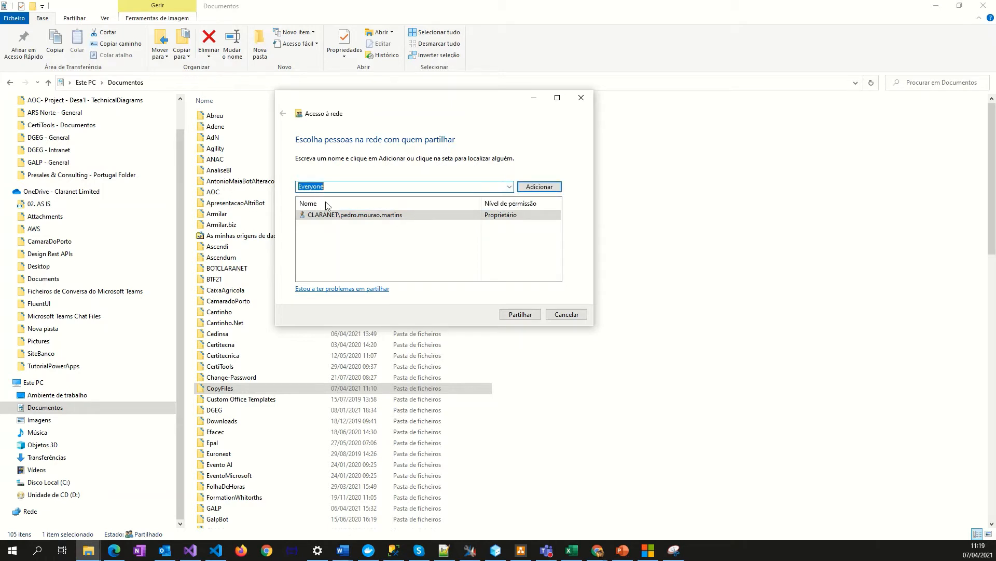
left_click(524, 187)
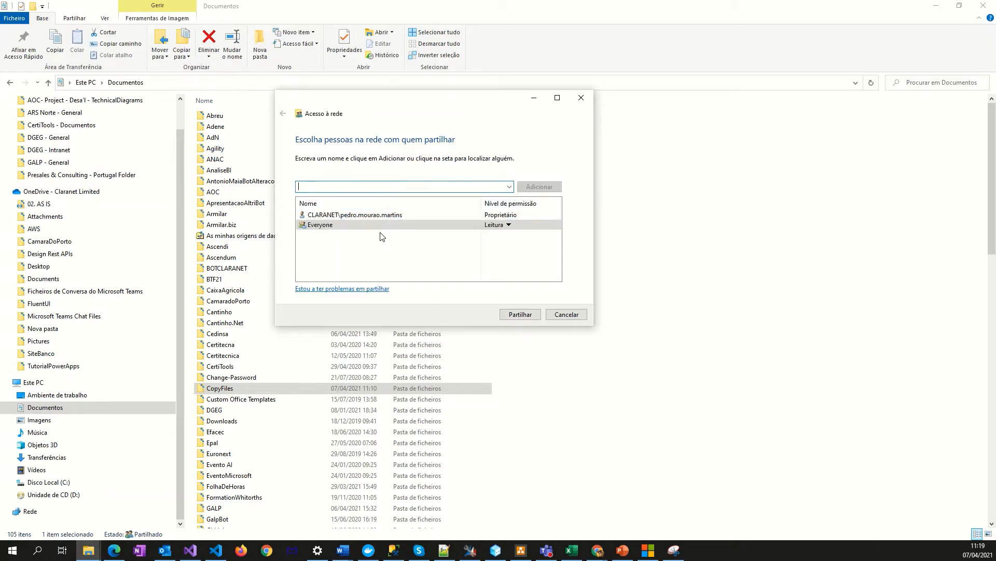
left_click(509, 225)
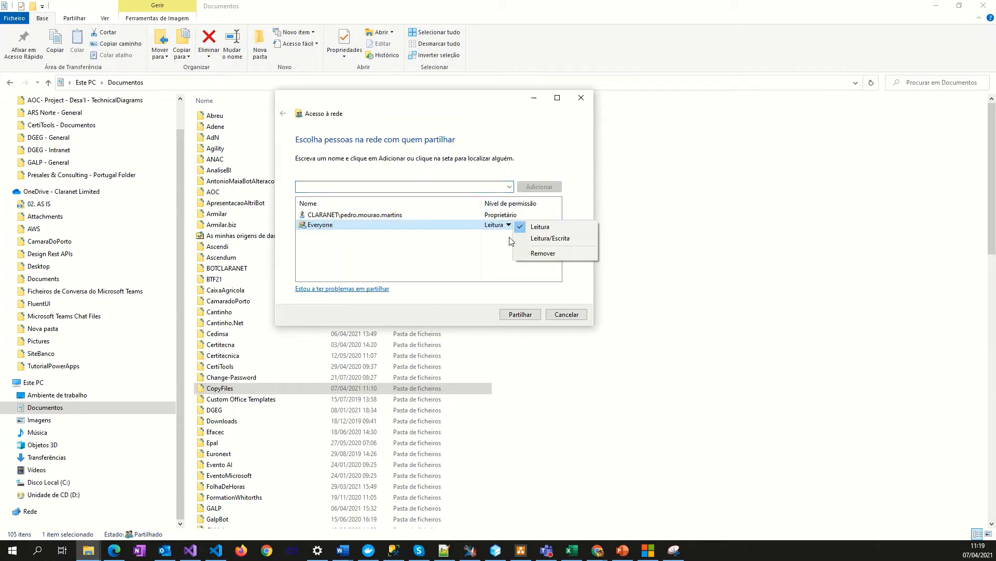
left_click(539, 239)
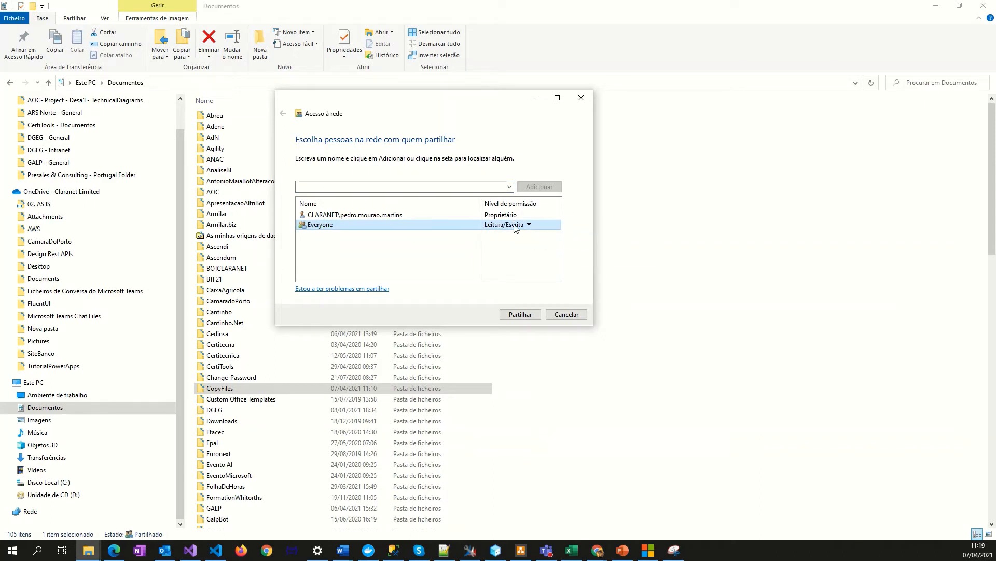
left_click(519, 315)
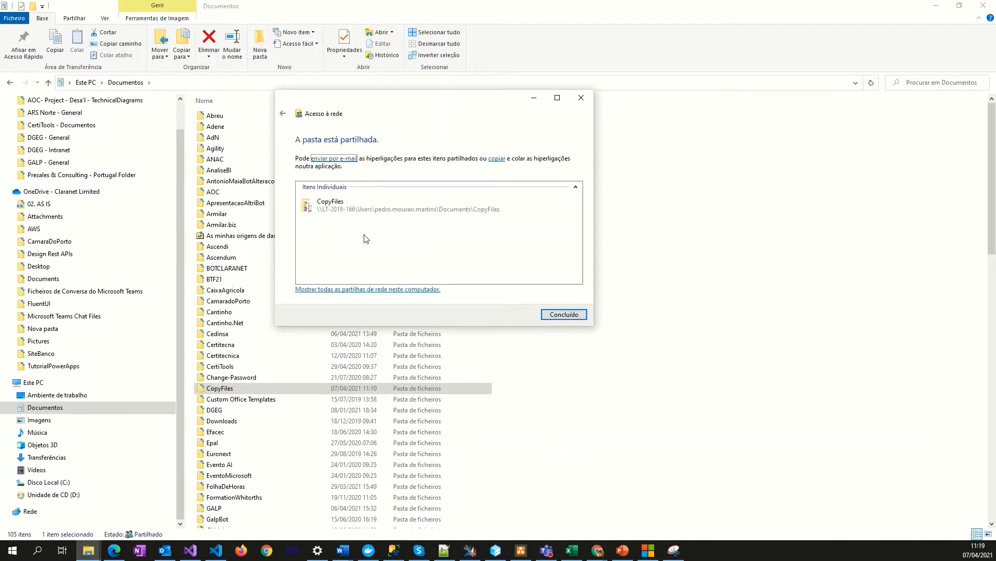
- Copy the shared CopyFiles folder's link and paste it as the file share path in the Migration agent setup window
left_click(369, 209)
right_click(369, 208)
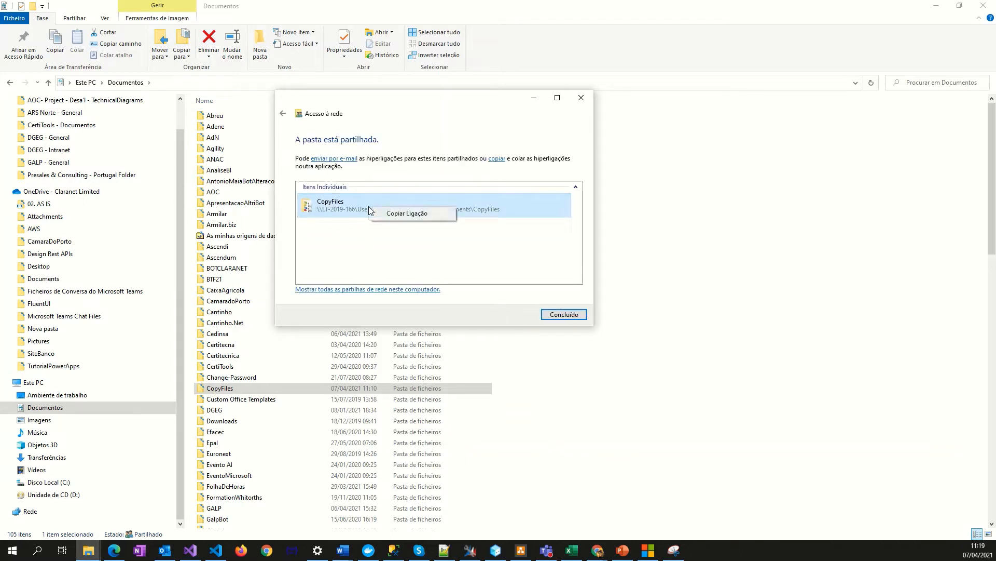
left_click(394, 214)
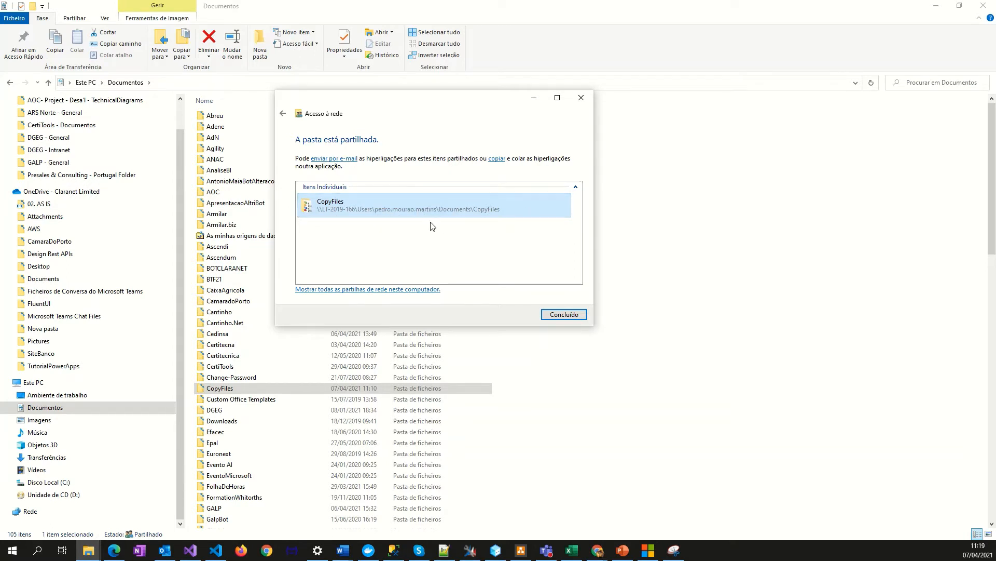
left_click(655, 553)
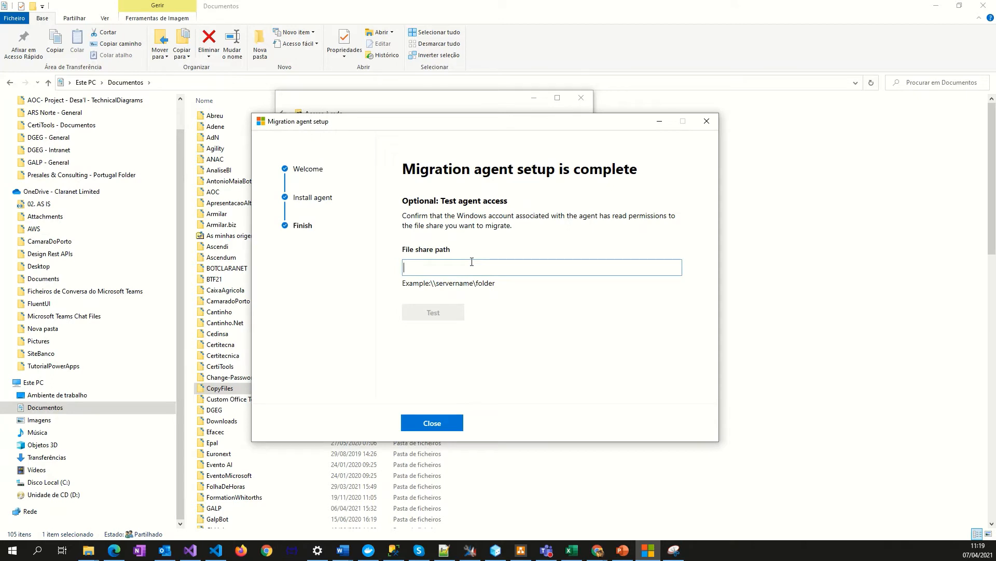
type("CopyFiles (file://LT-2019-166/Users/pedro.mourao.martins/Documents/CopyFiles)")
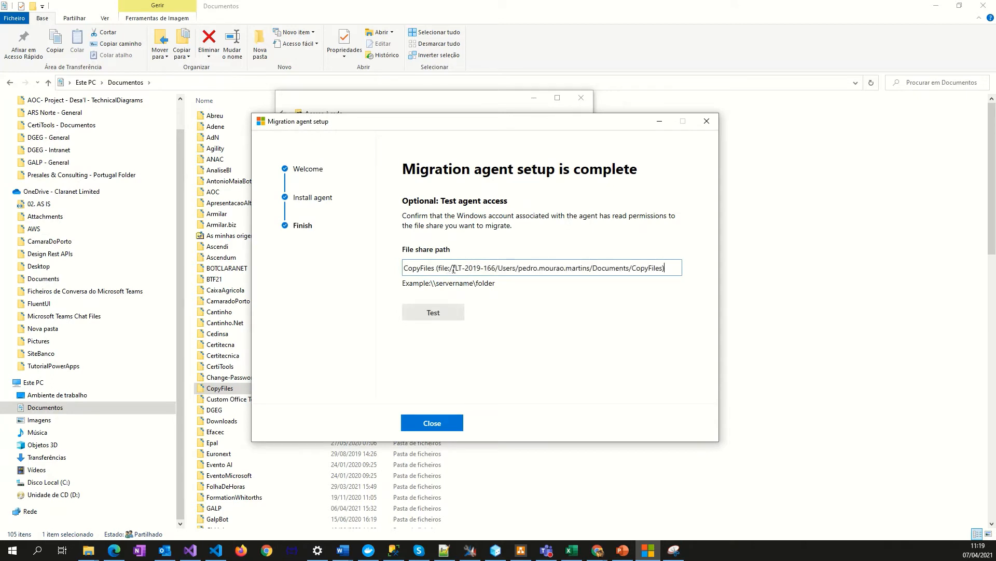
- Reduce the pasted link to a network path starting with \\LT-2019-166 and ending in \Documents\CopyFiles, and test the agent's access
left_click_drag(450, 269, 373, 262)
key("BackSpace")
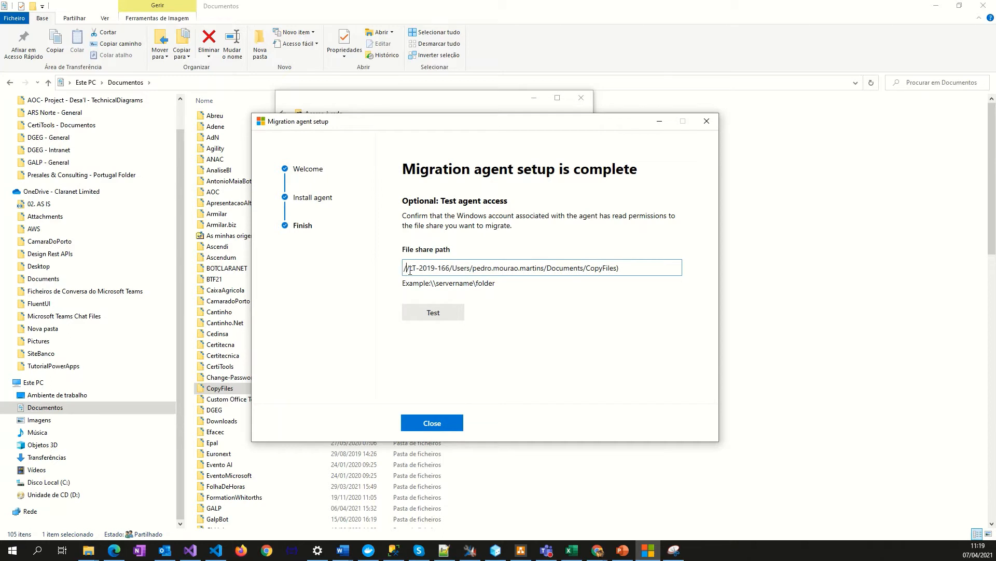
left_click_drag(410, 268, 373, 269)
type("\\\\")
key("BackSpace")
type("\\")
key("BackSpace")
type("\\")
left_click(444, 313)
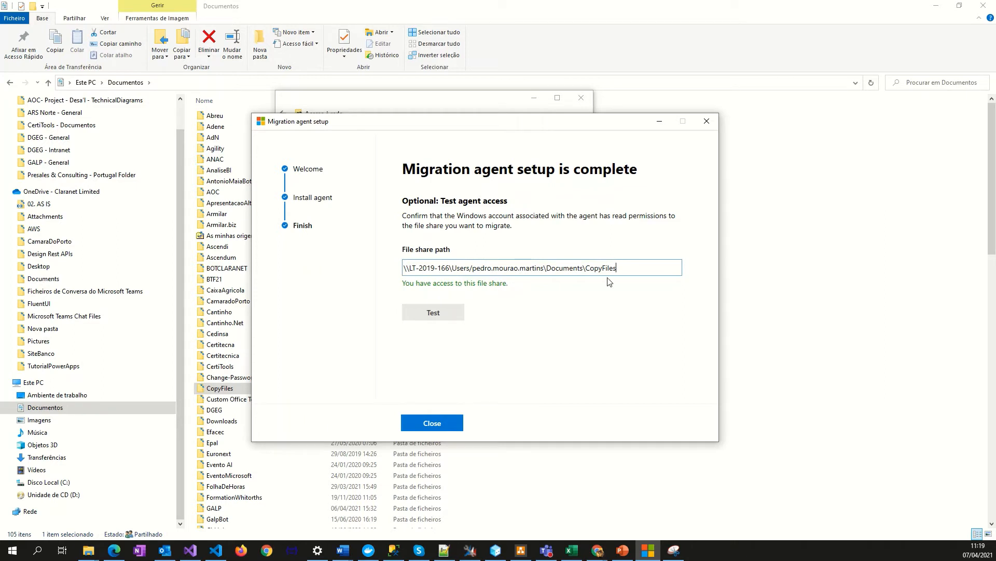
- Replace the forward slash after Users in the file share path with a backslash and test the access again
left_click_drag(623, 268, 406, 273)
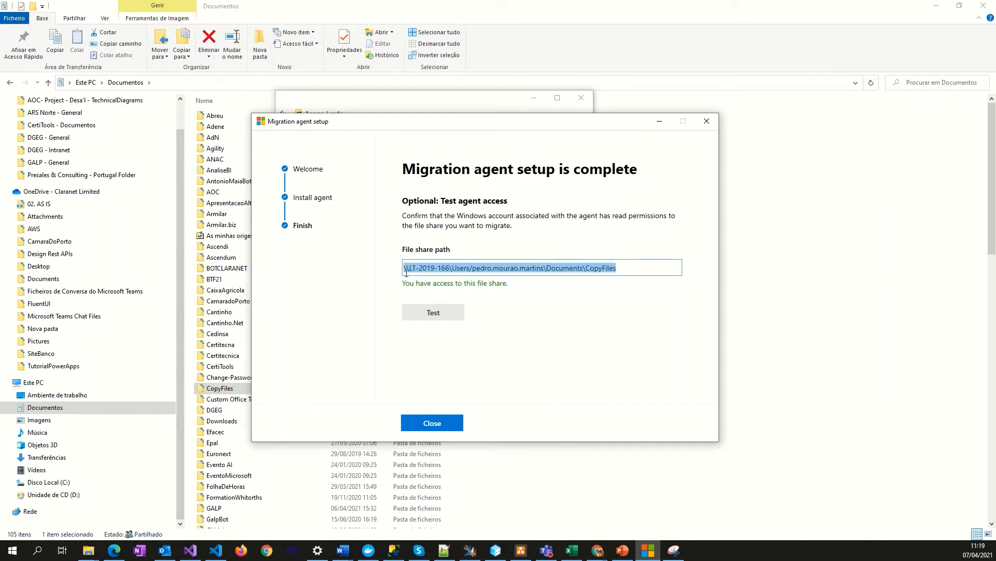
left_click(471, 269)
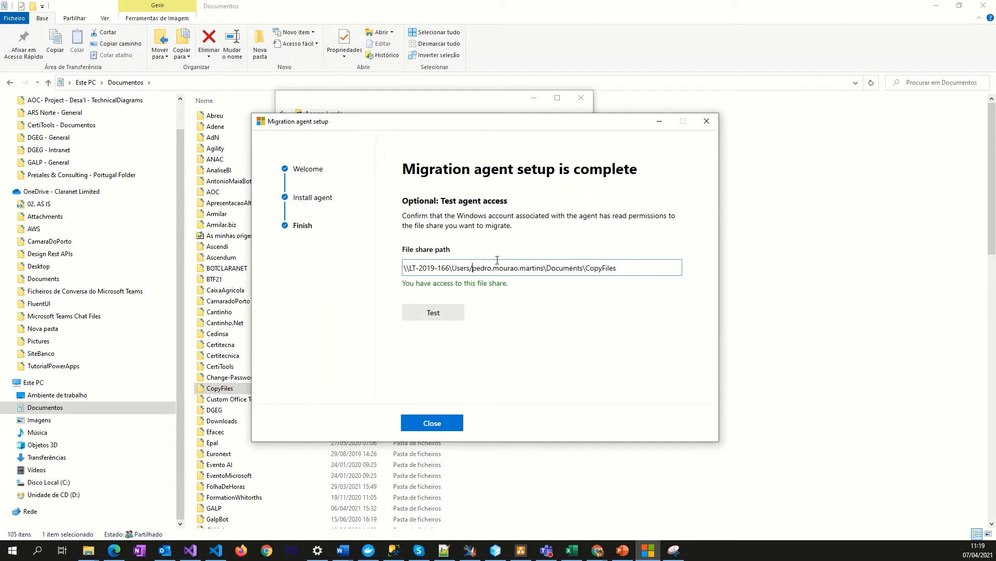
key("BackSpace")
type("\\")
left_click(448, 311)
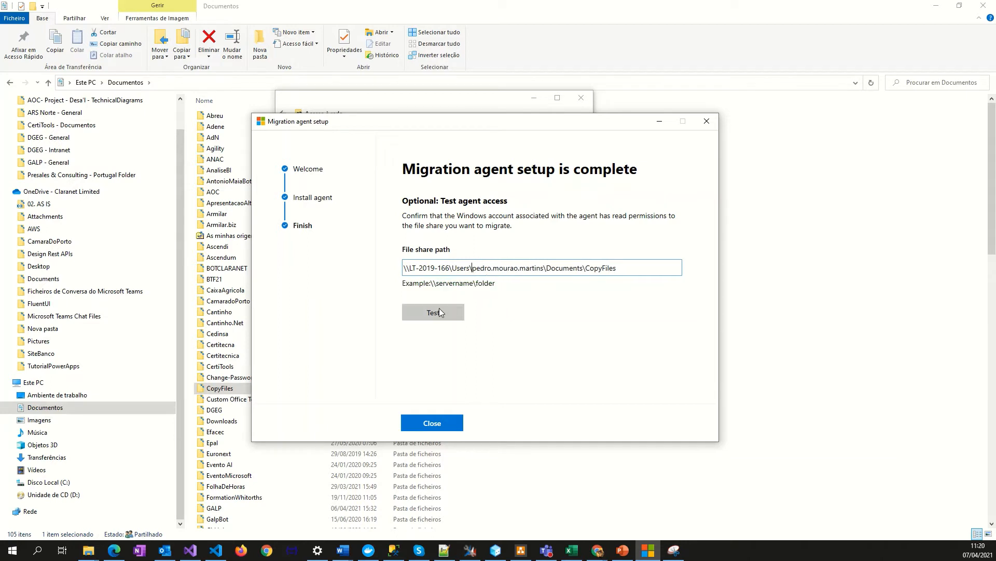
- Select the complete file share path, and close the agent setup and the folder sharing dialog
left_click_drag(650, 268, 279, 276)
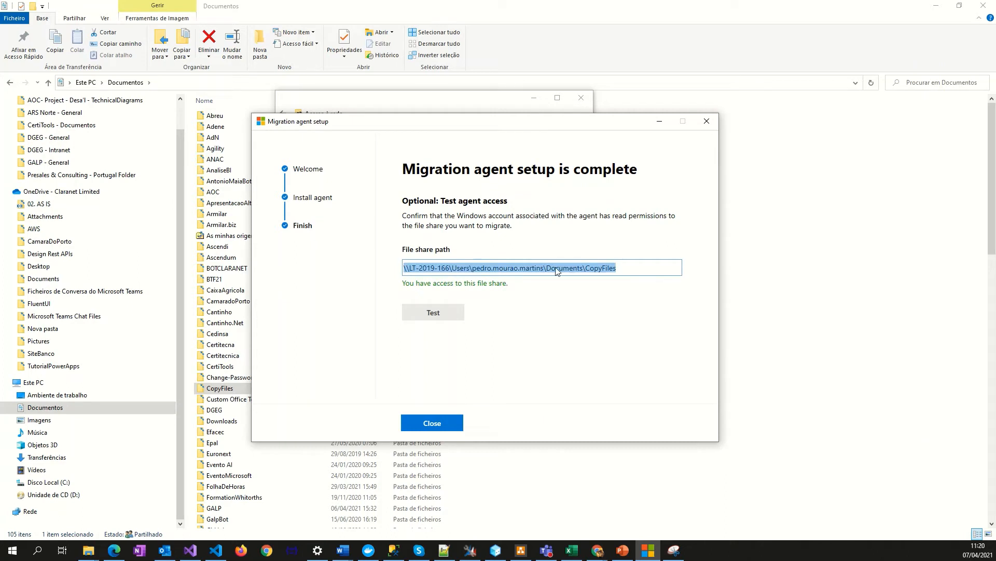
left_click(427, 423)
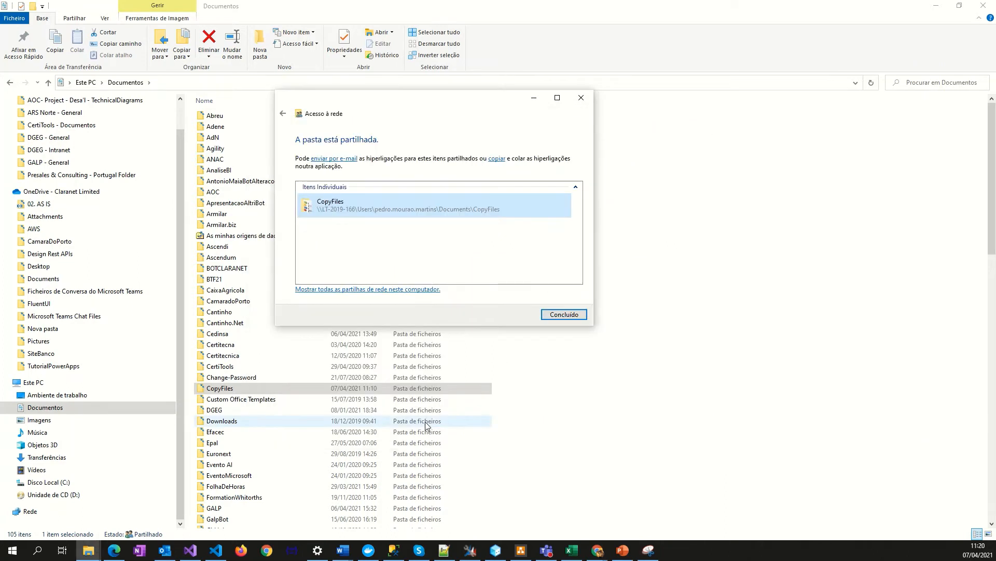
left_click(566, 315)
- Minimize File Explorer, switch to the SharePoint admin center in Chrome and reload the Migration Manager page
left_click(937, 6)
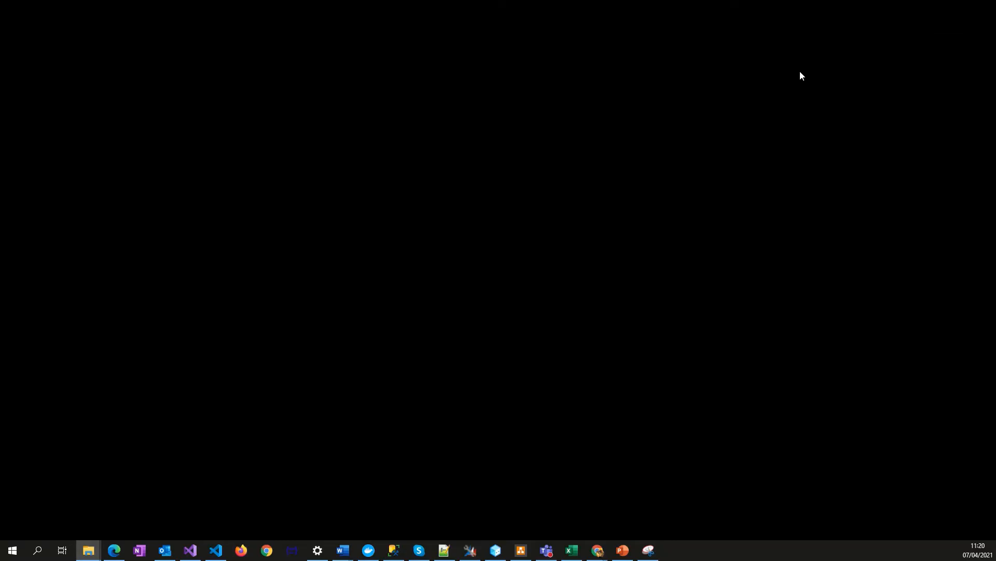
mouse_move(597, 550)
left_click(551, 514)
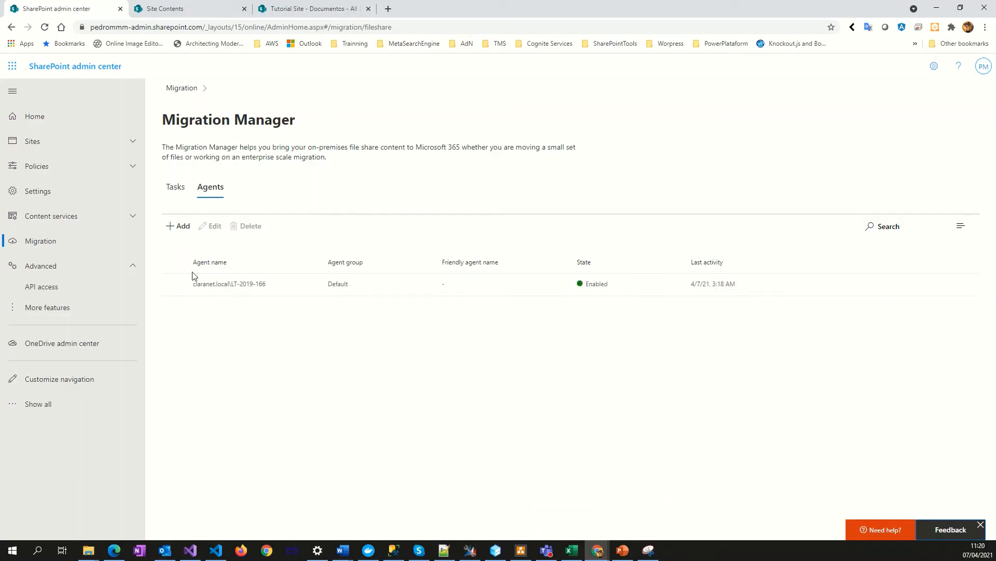
left_click(43, 26)
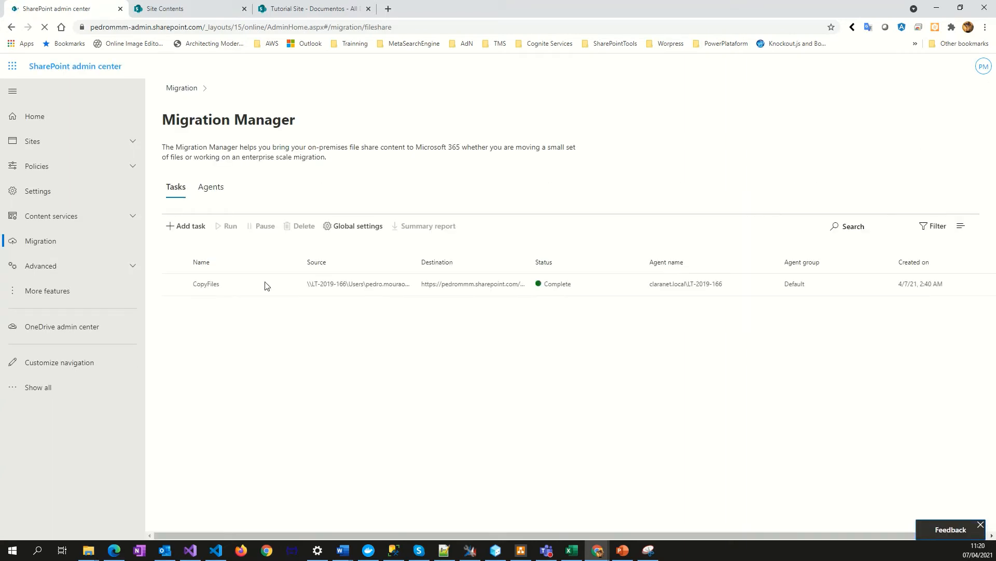
- Review the details of the existing CopyFiles task and of the migration agent, including its working folder and agent group setting
left_click(213, 285)
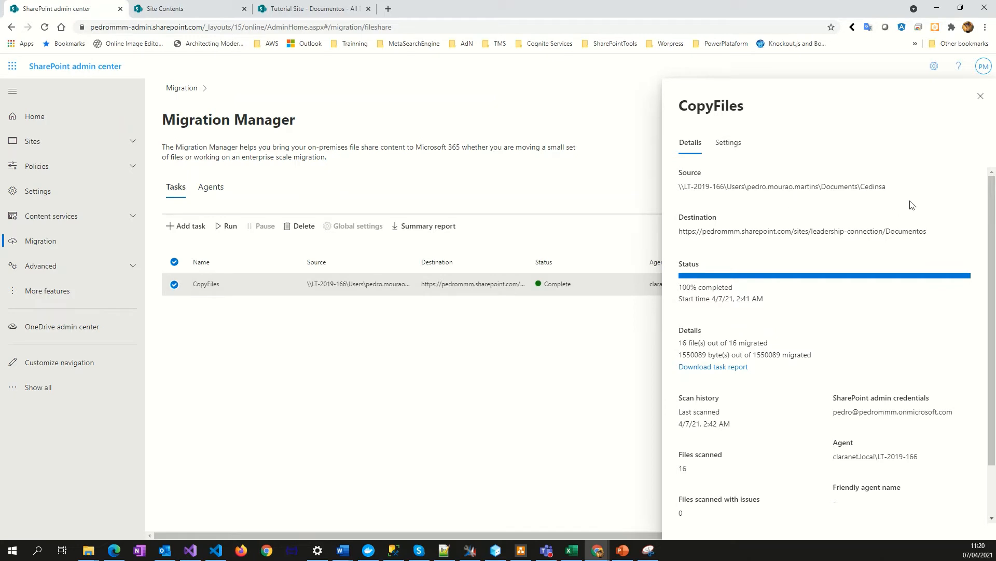
left_click(981, 96)
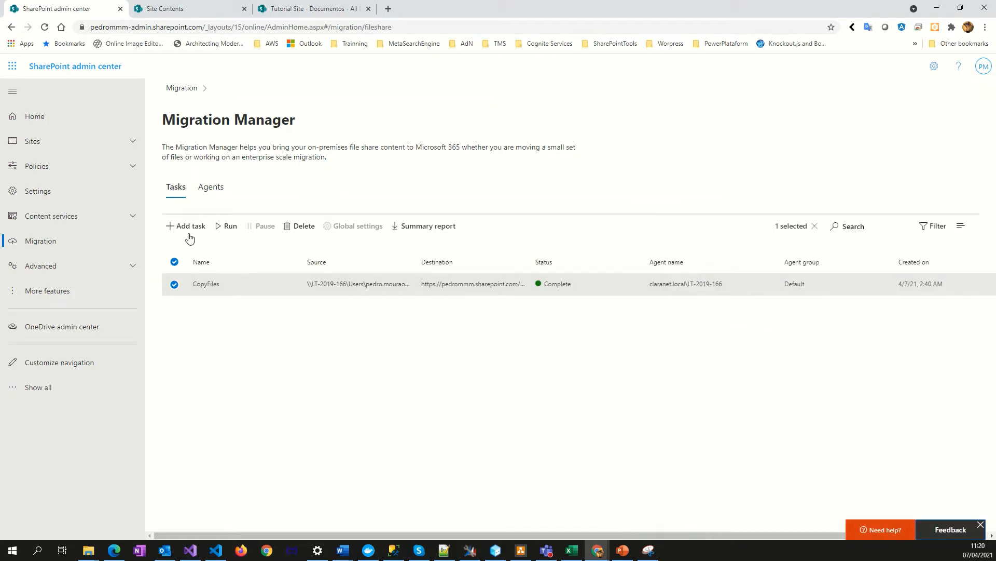
left_click(211, 187)
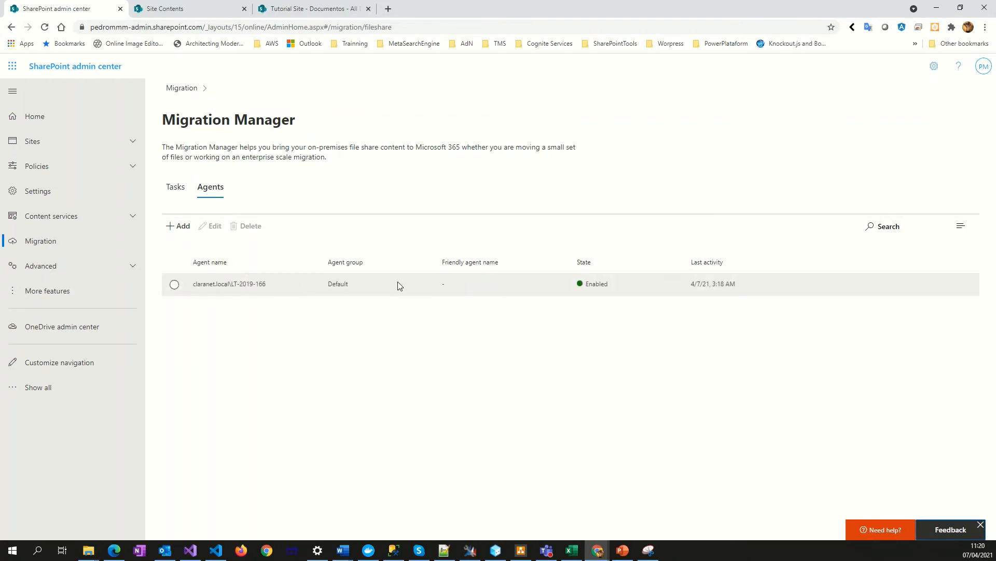
left_click(398, 281)
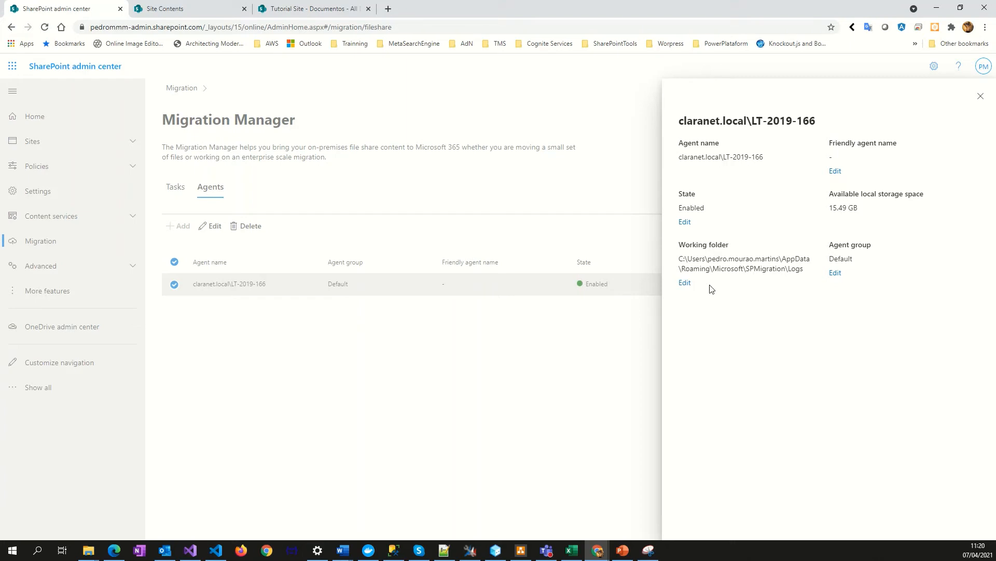
left_click_drag(679, 262, 685, 217)
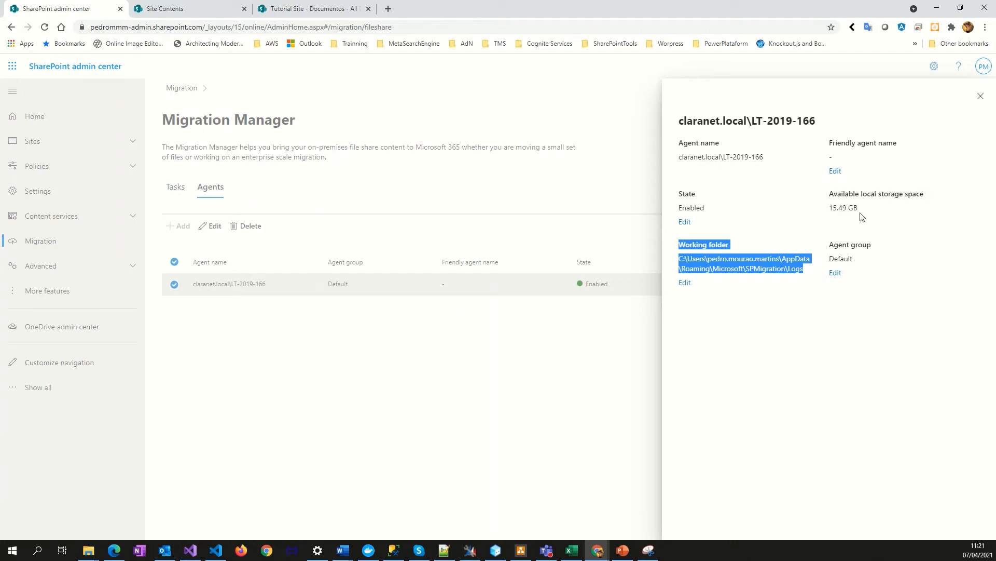
left_click(835, 272)
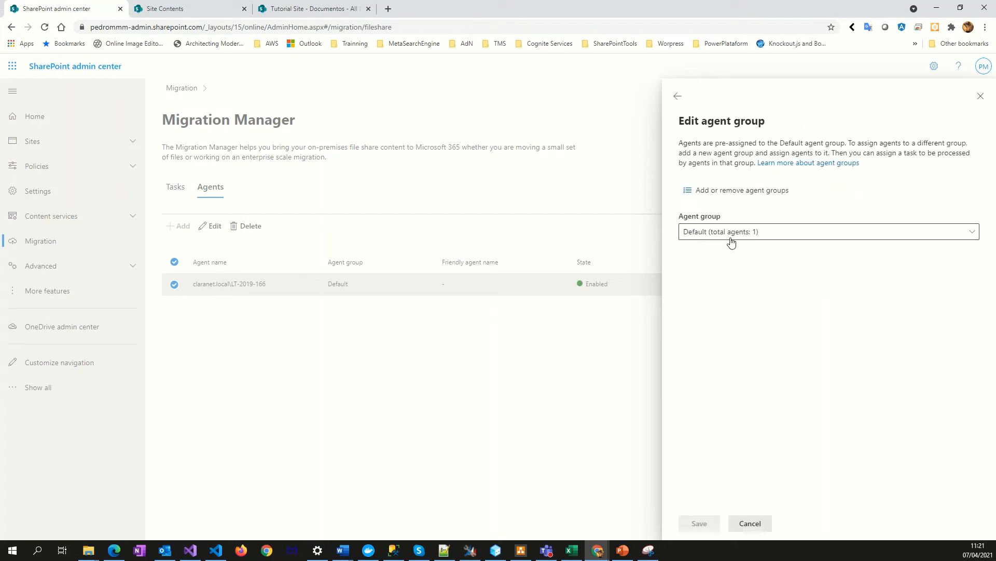
left_click(769, 237)
left_click(767, 237)
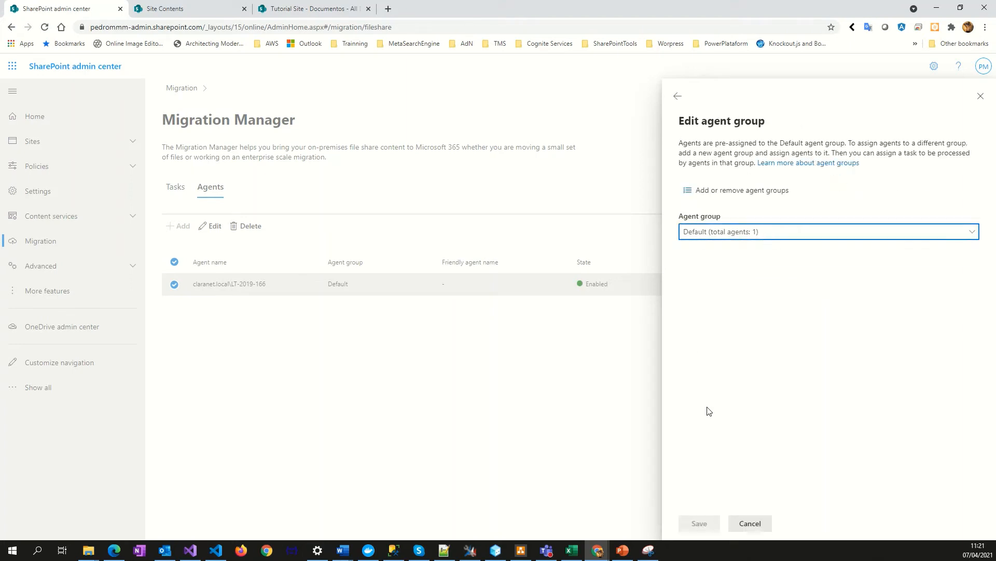
left_click(677, 96)
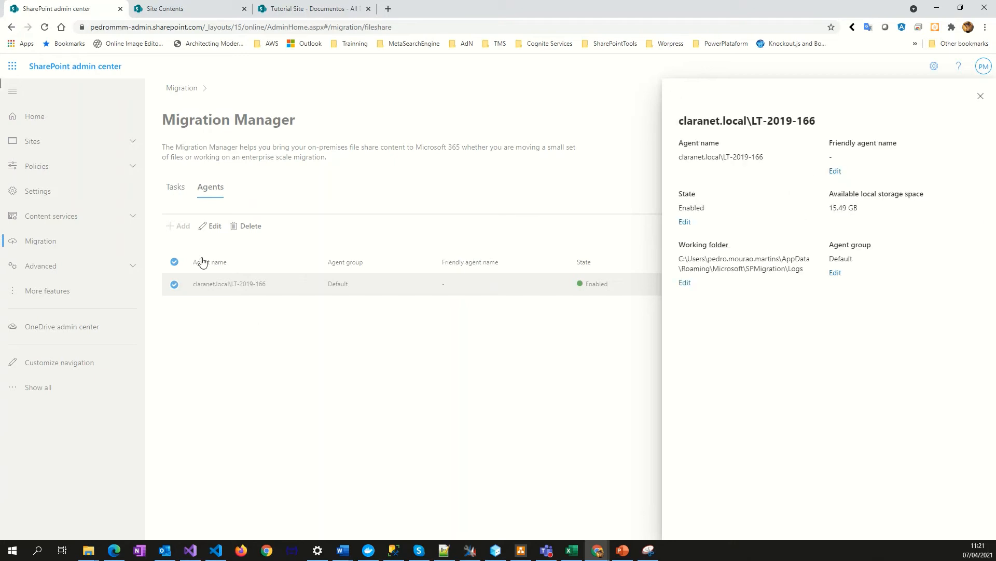
left_click(980, 96)
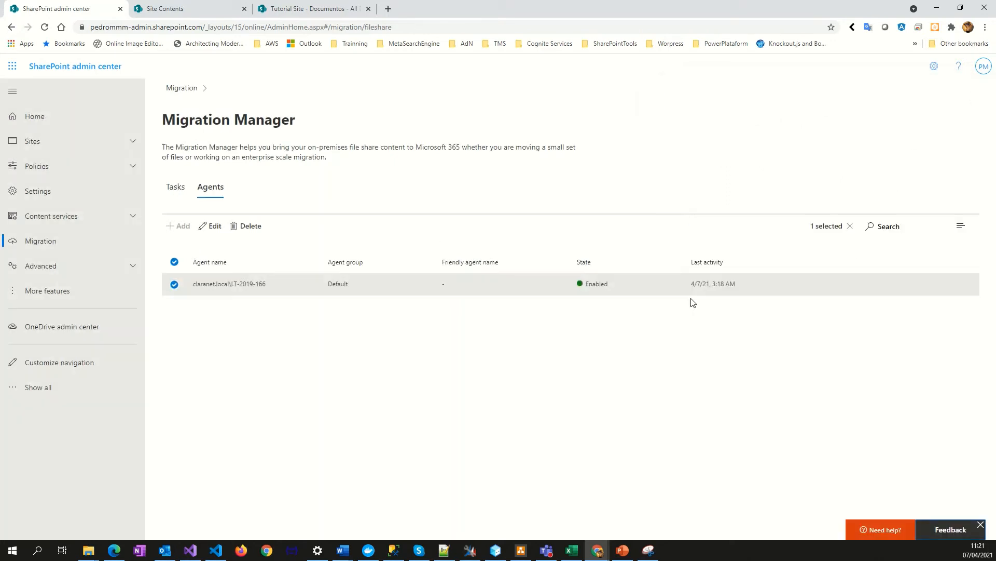
- Start a new migration task using the single source and destination method
left_click(174, 193)
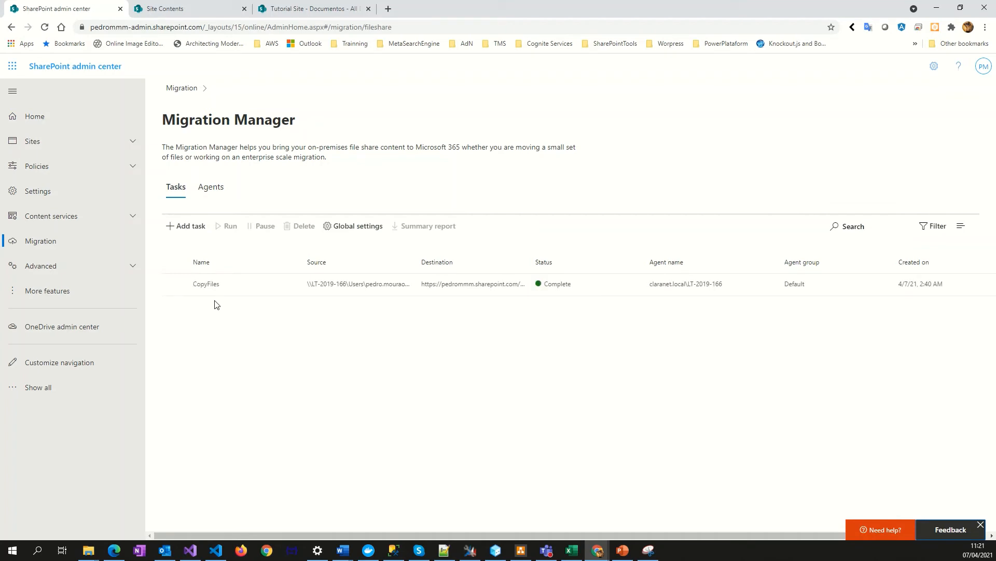
left_click(188, 232)
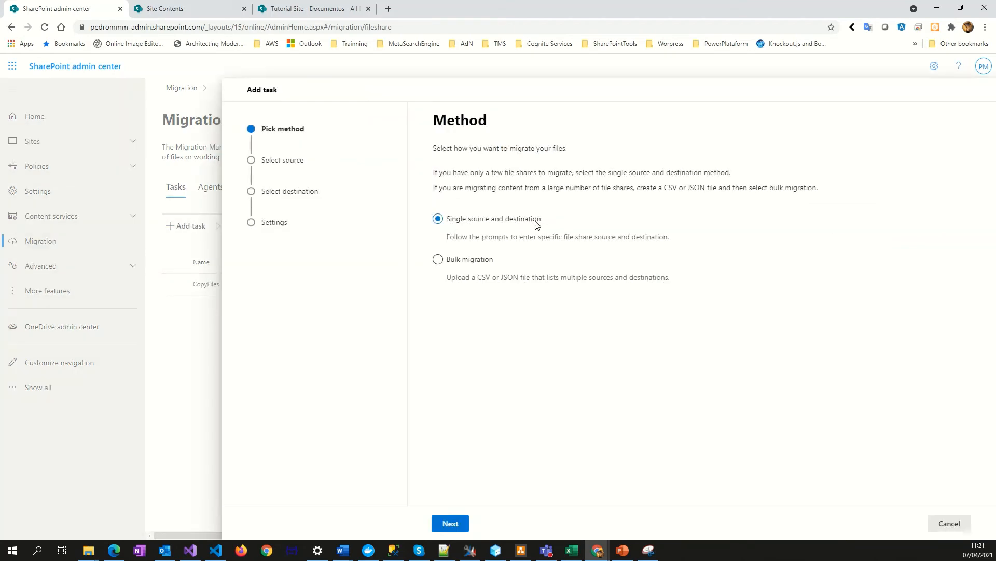
left_click(443, 264)
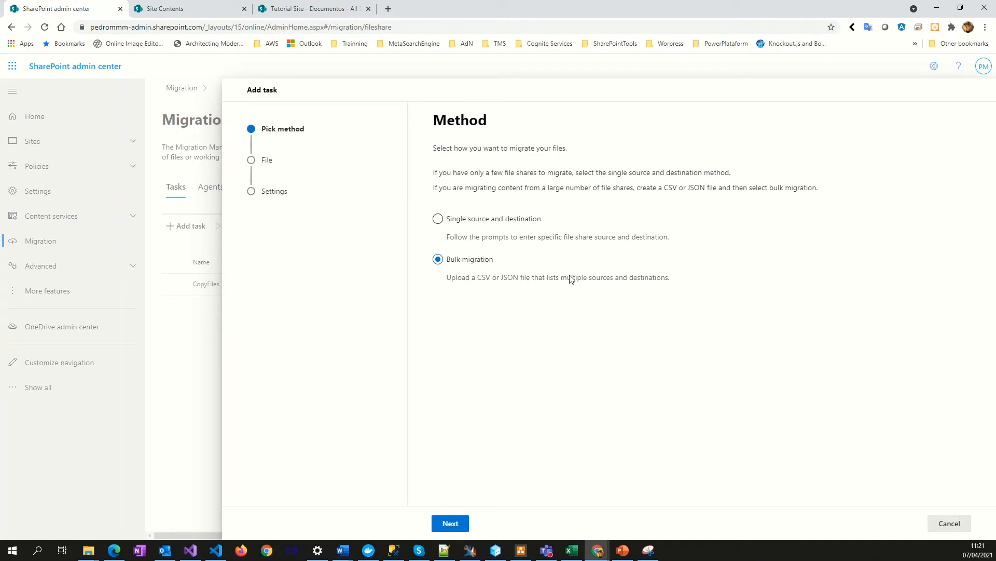
left_click(441, 220)
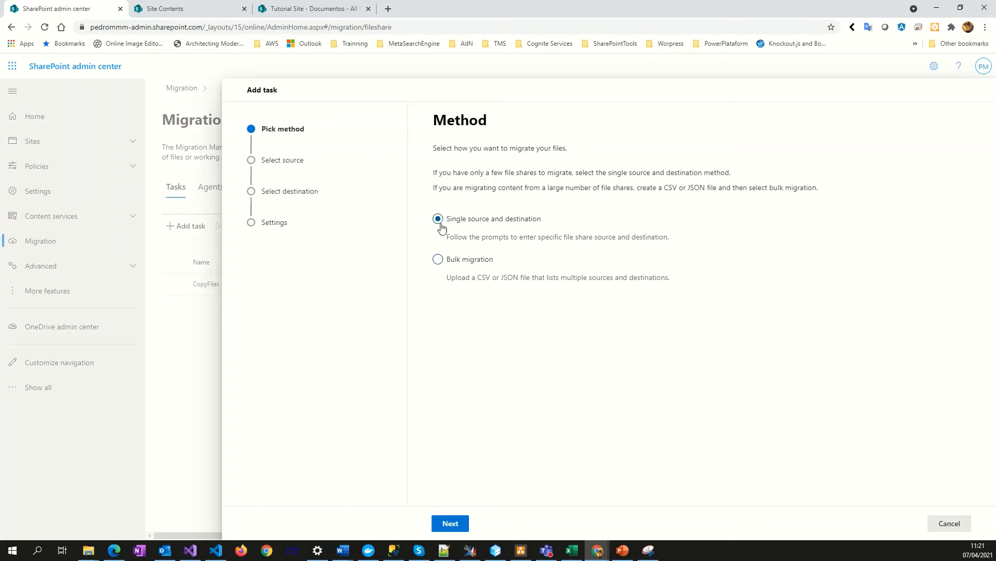
left_click(450, 523)
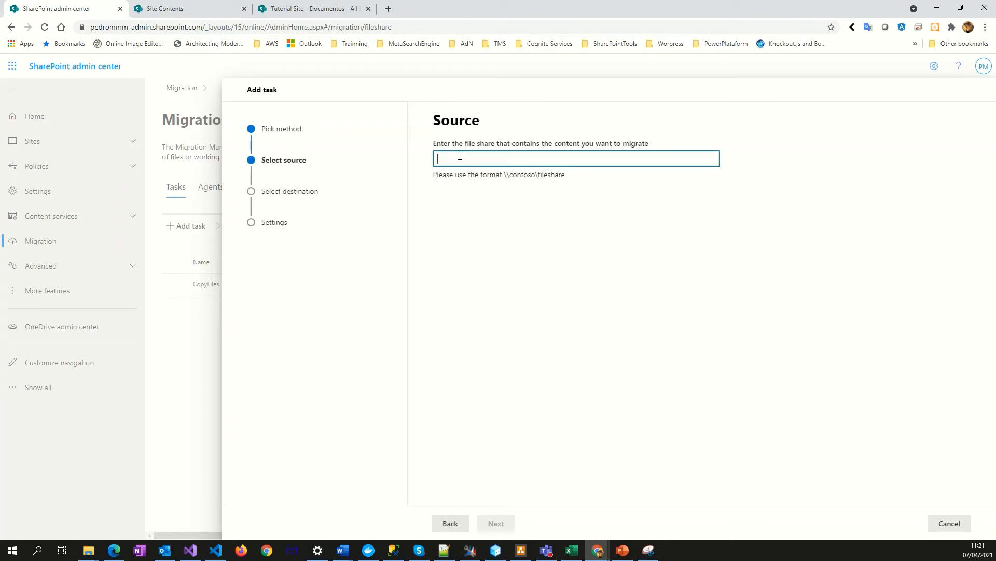
- Enter the network path of the shared CopyFiles folder on LT-2019-166 as the source and choose SharePoint as the destination type
type("\\\\LT-2019-166\\Users\\pedro.mourao.martins\\Documents\\CopyFiles")
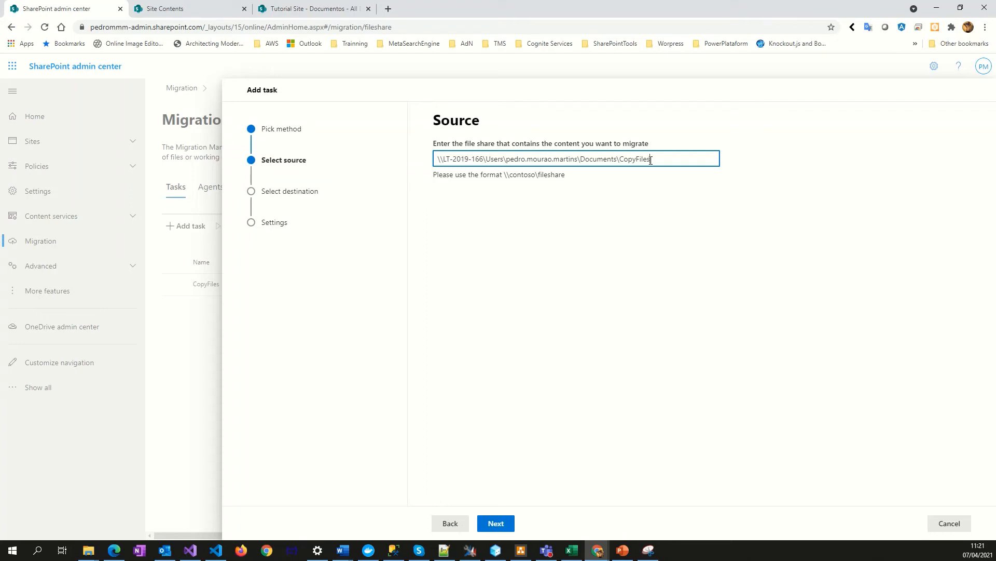
left_click_drag(657, 160, 429, 161)
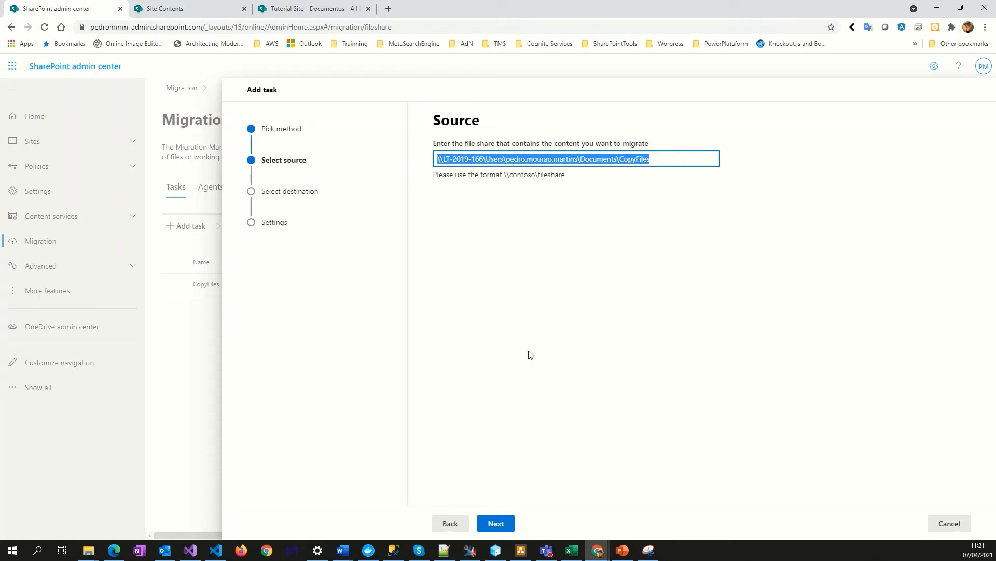
left_click(501, 522)
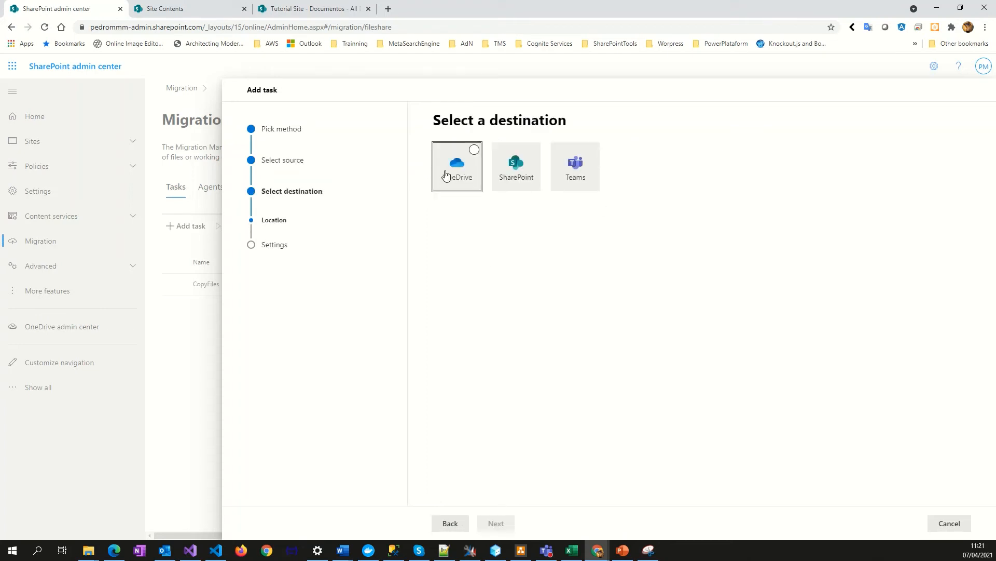
left_click(510, 173)
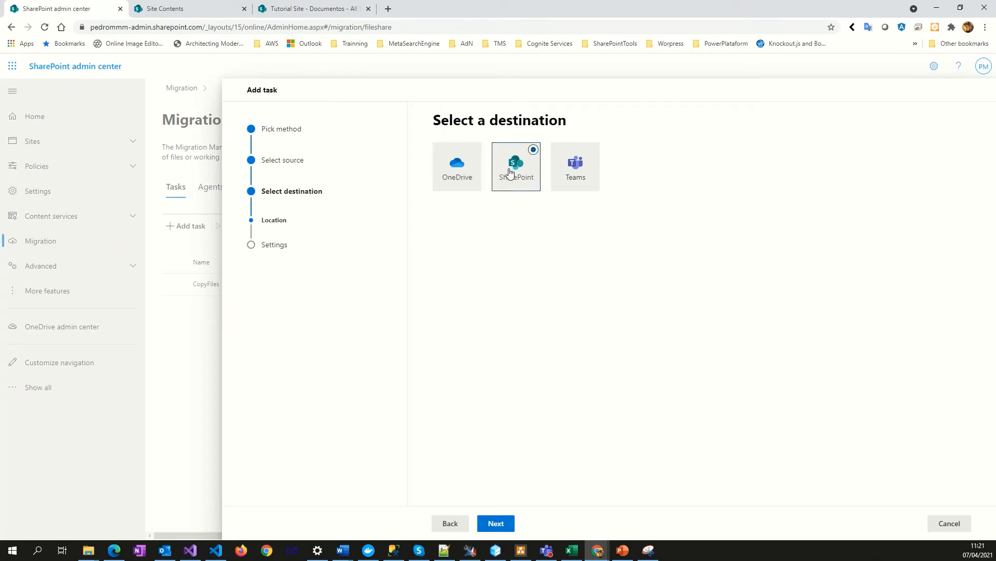
left_click(503, 523)
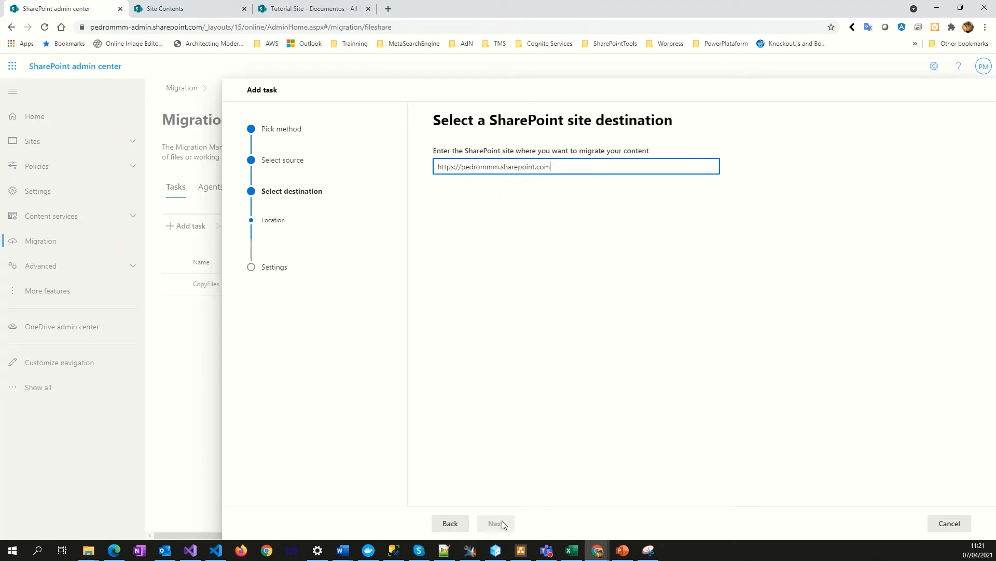
- Switch to the Tutorial Site's Documentos library and load the site root by removing Documentos/Forms/AllItems.aspx from its address
left_click(293, 7)
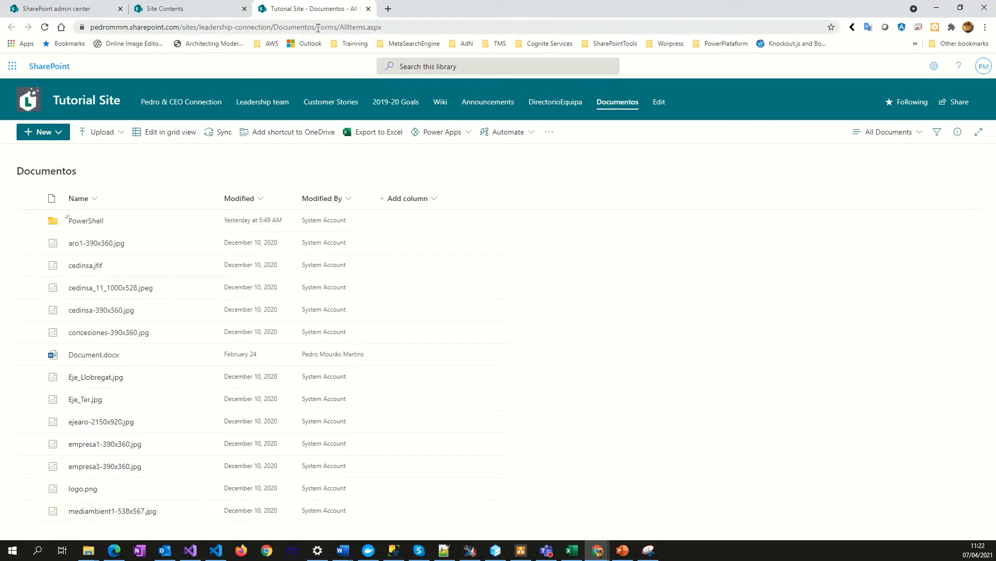
left_click(280, 28)
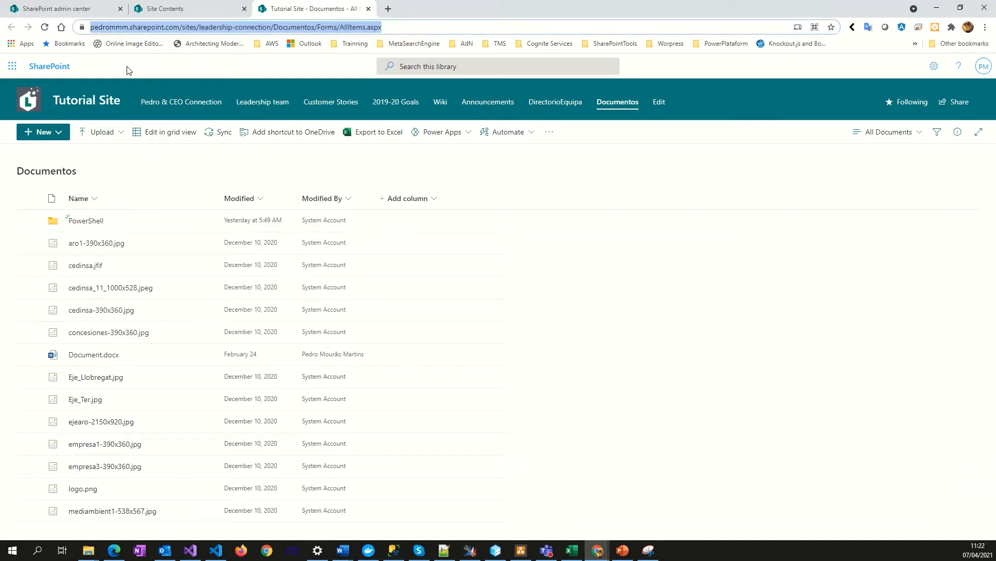
left_click(204, 27)
left_click_drag(298, 27, 420, 27)
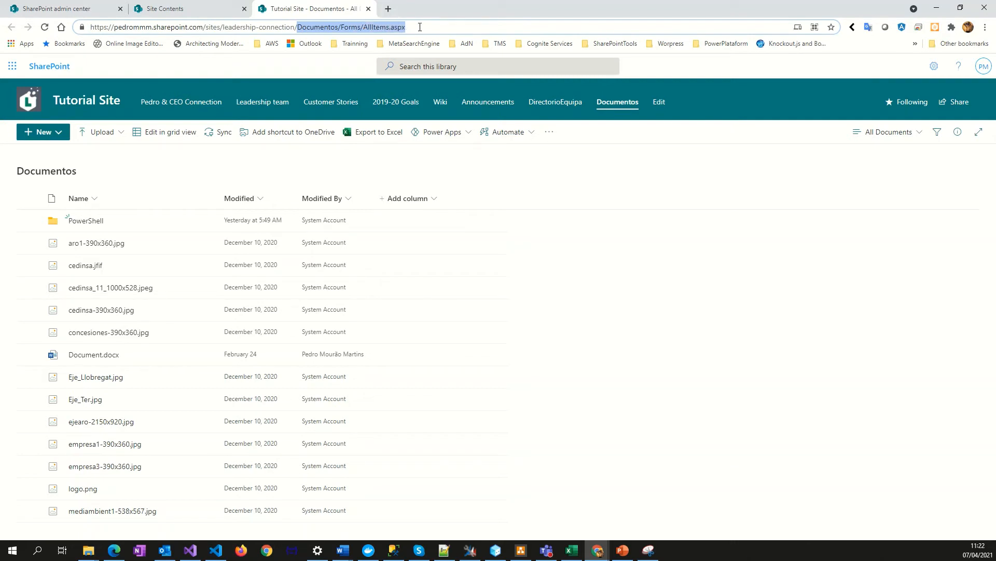
key("BackSpace")
key("Return")
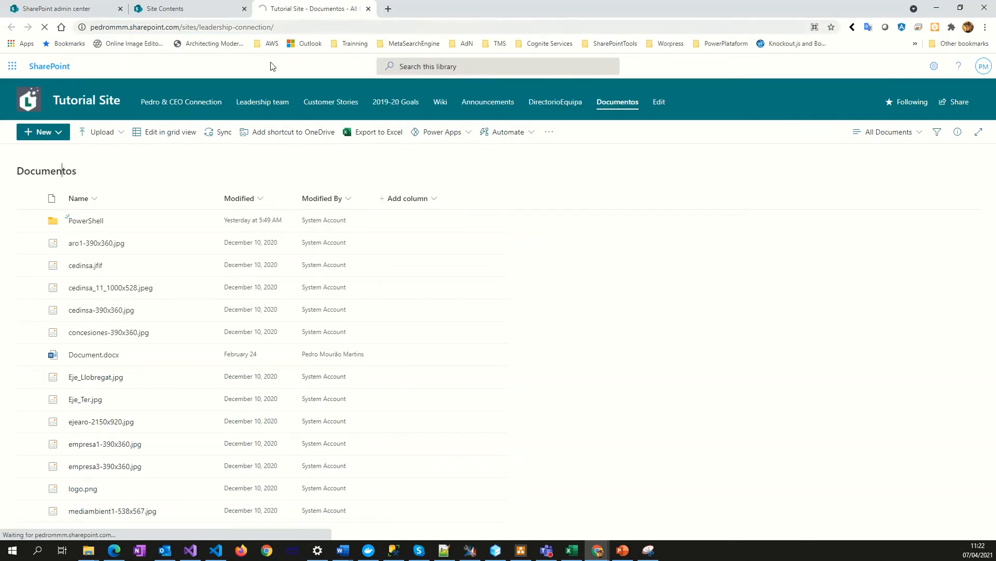
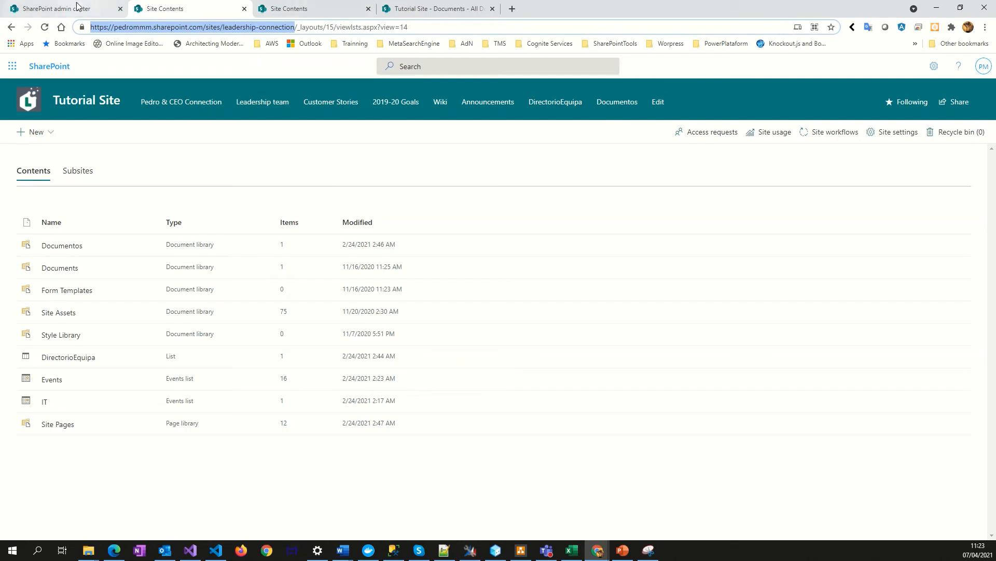
- Back in the migration task, set the destination to the /sites/leadership-connection site address and choose its Documents library as the copy location
left_click(79, 9)
left_click_drag(563, 165, 386, 169)
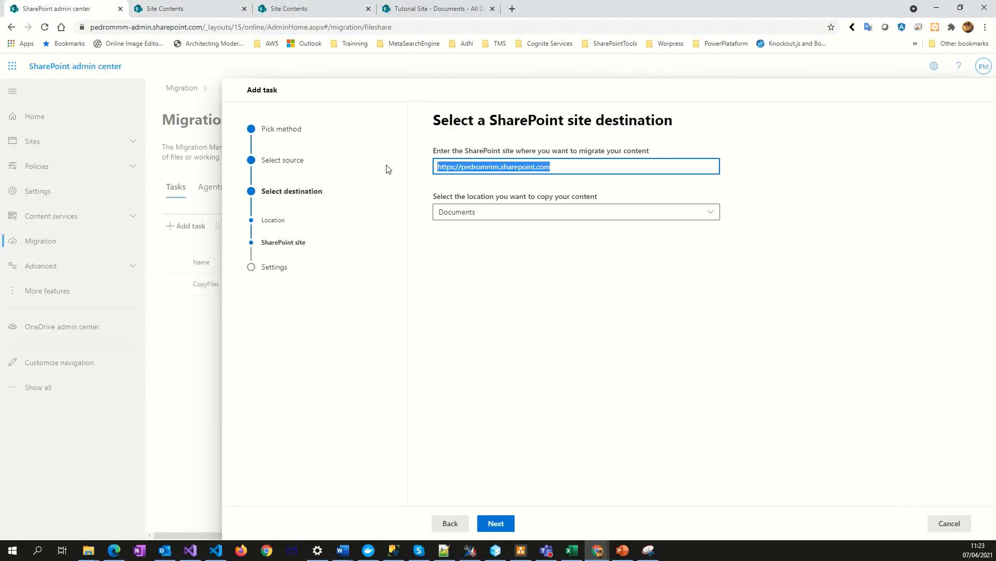
type("https://pedrommm.sharepoint.com/sites/leadership-connection")
left_click(614, 195)
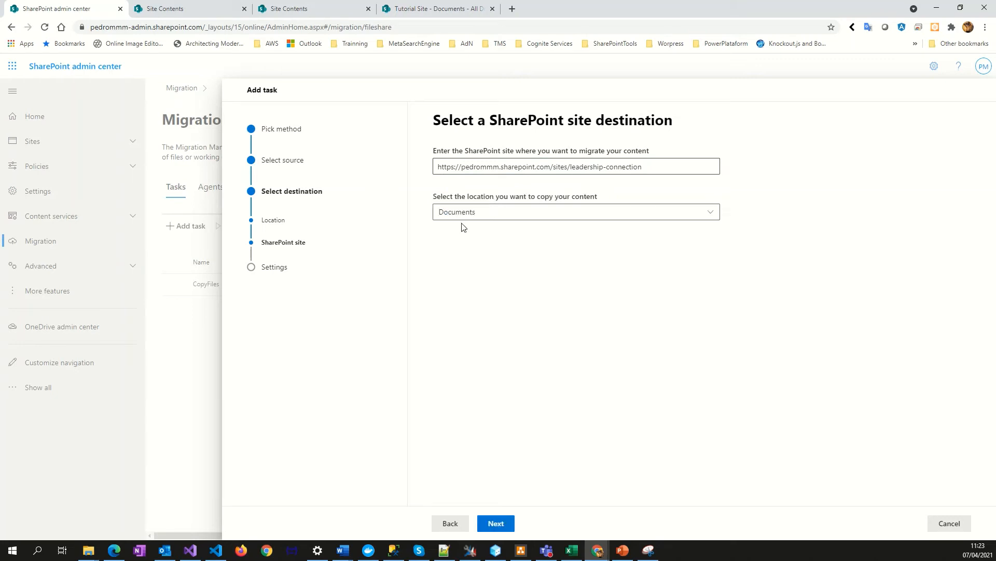
left_click(486, 216)
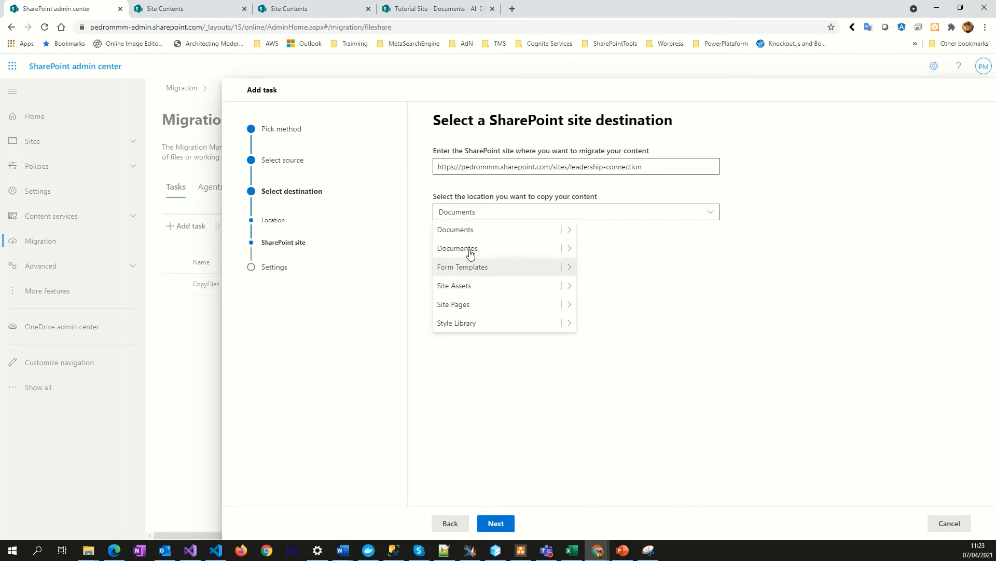
left_click(466, 233)
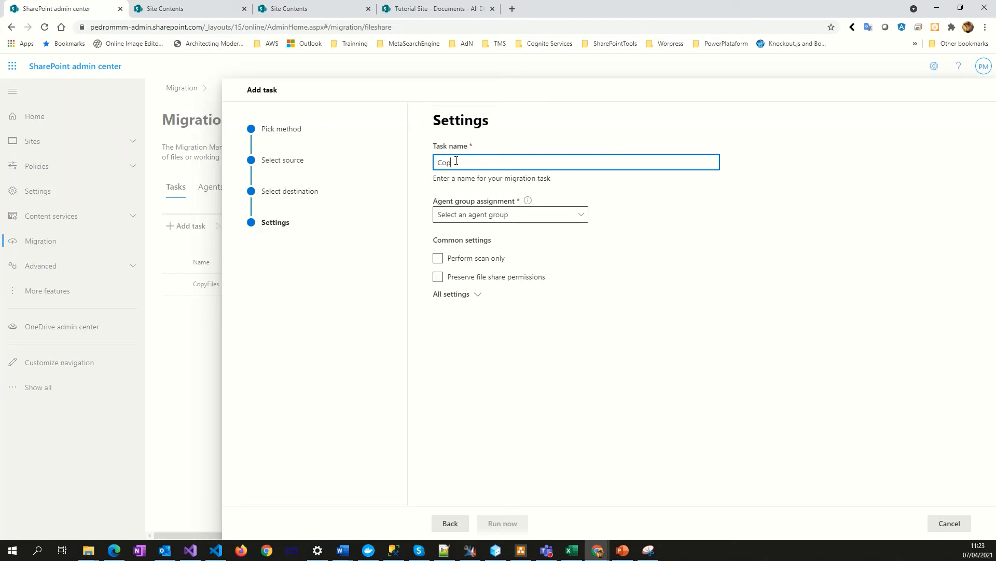
- Name the migration task CopyDemoFiles and assign it to the Default agent group
type("DemoFiles")
left_click(463, 217)
left_click(465, 238)
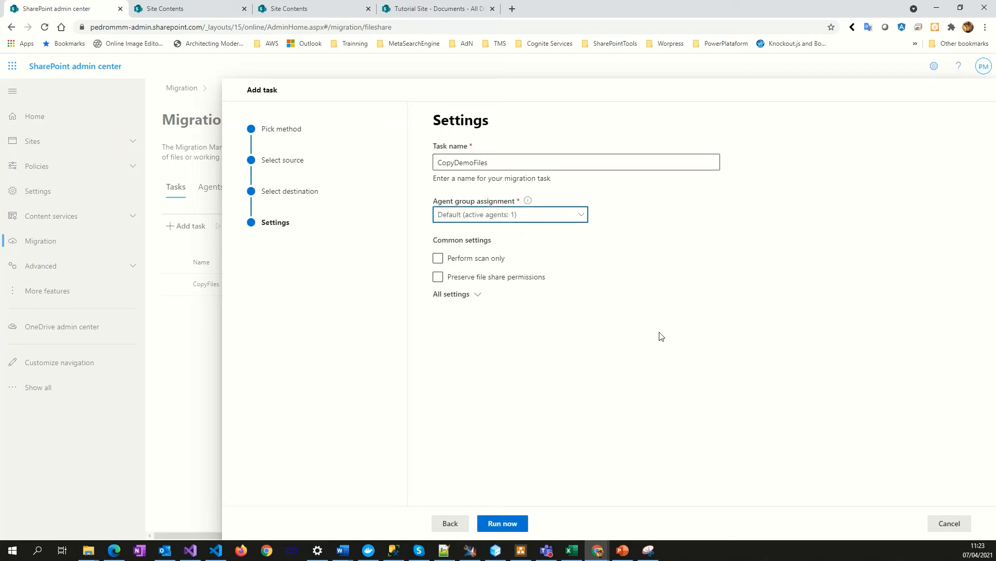
- Enable Perform scan only and Preserve file share permissions, look through all the remaining settings, and run the task immediately
left_click(471, 265)
left_click(471, 265)
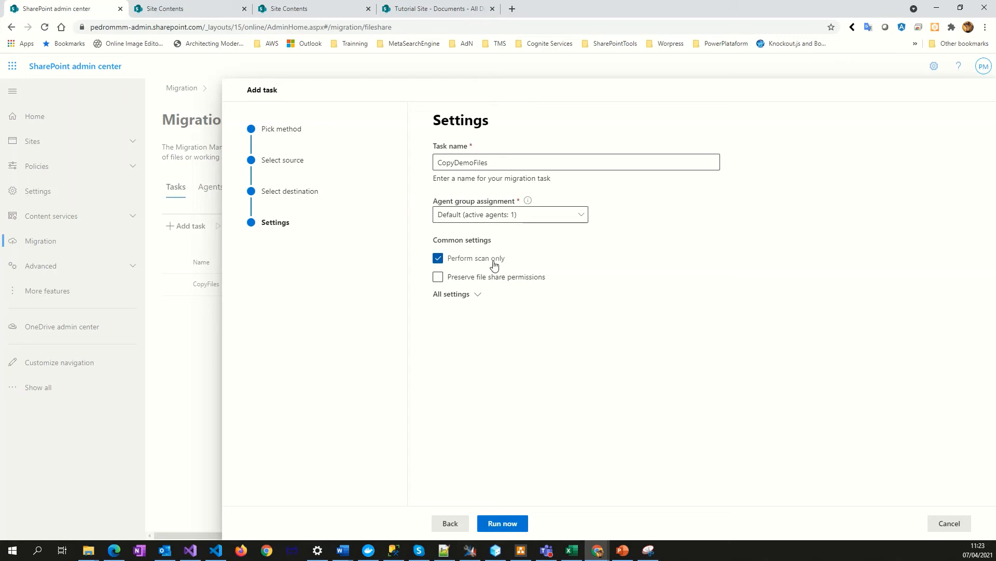
left_click(460, 280)
left_click(472, 296)
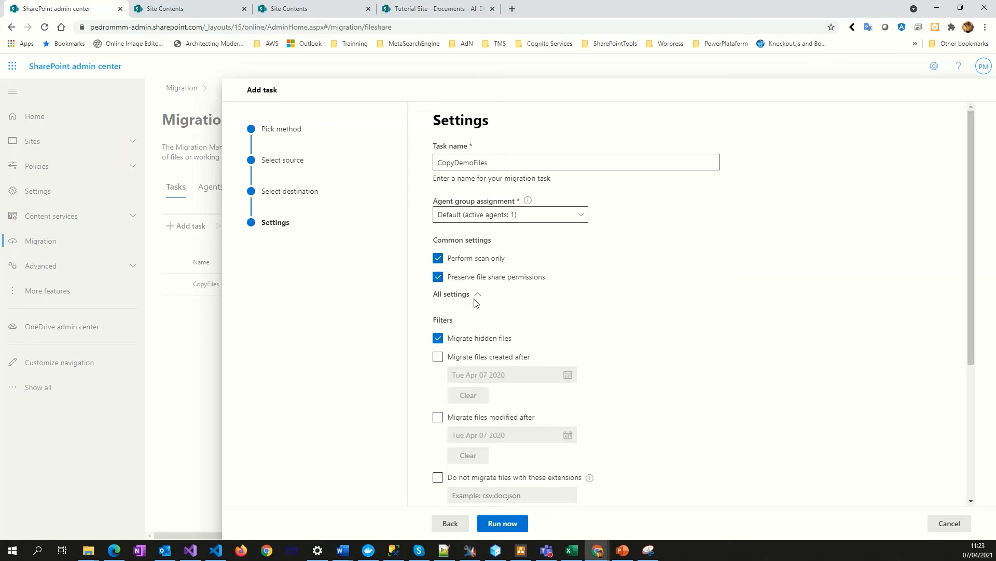
scroll(503, 344, "down", 1)
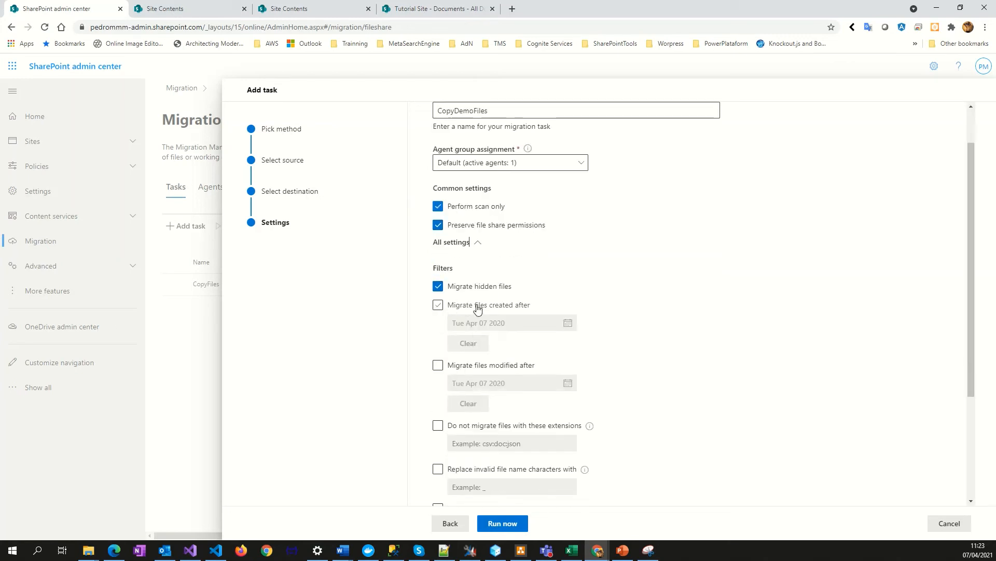
scroll(523, 318, "down", 3)
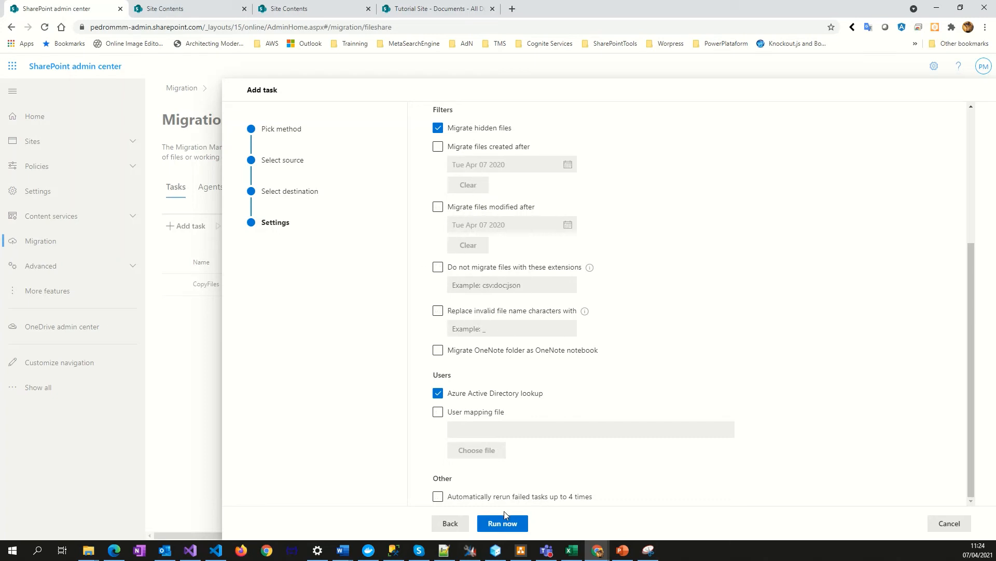
left_click(502, 524)
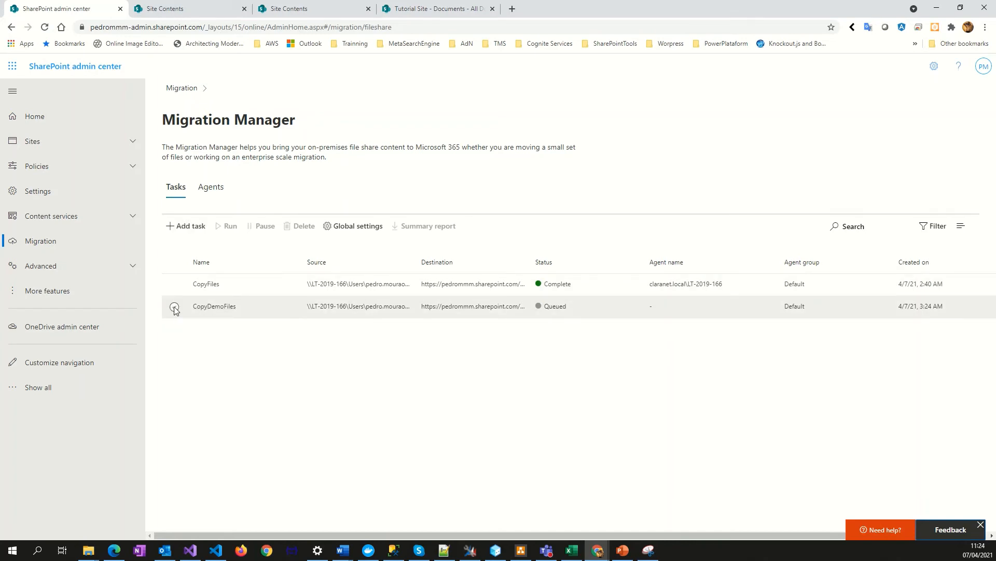
- Review the CopyDemoFiles task's status, scan details and full settings, and close them without changes
left_click(174, 306)
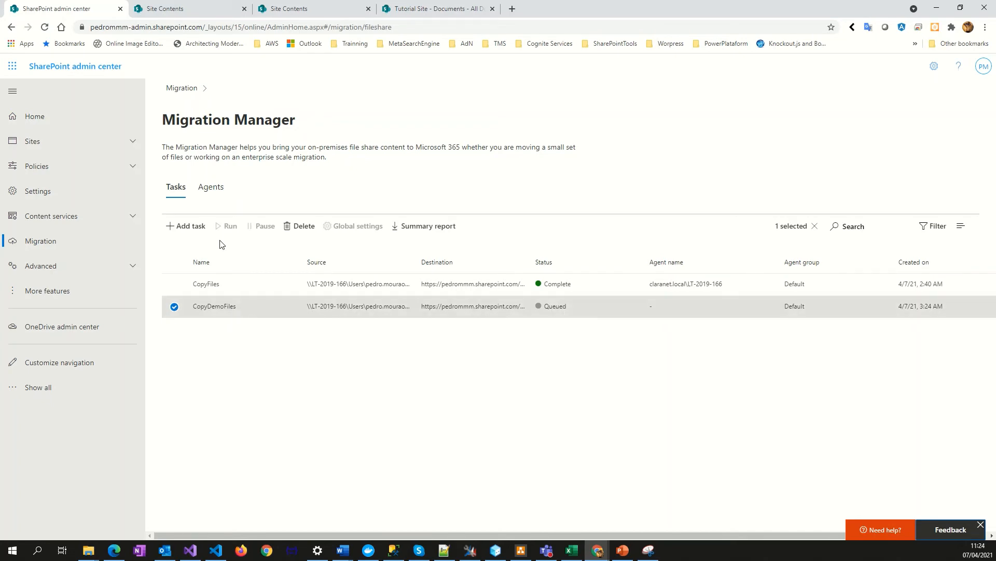
left_click(221, 307)
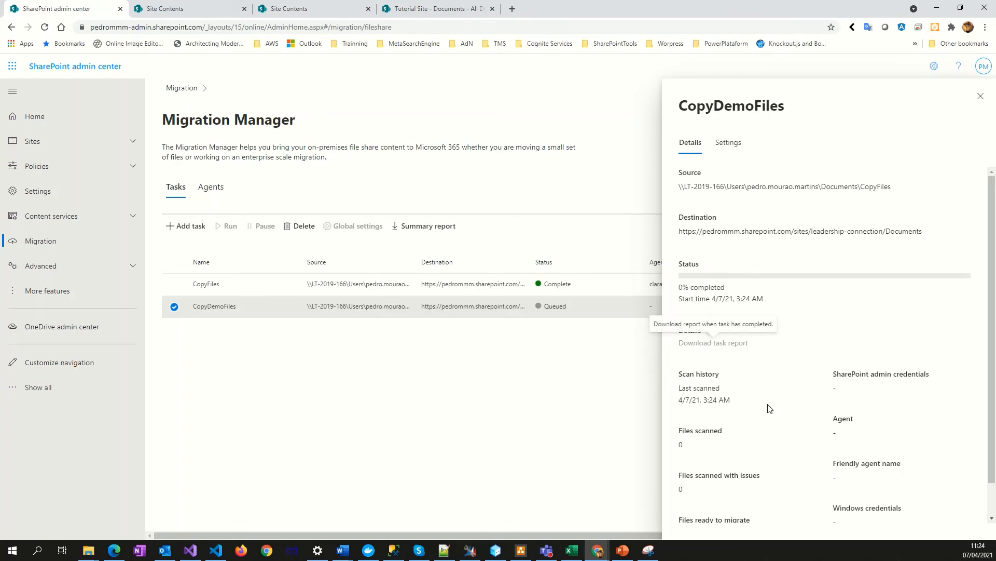
scroll(768, 409, "down", 1)
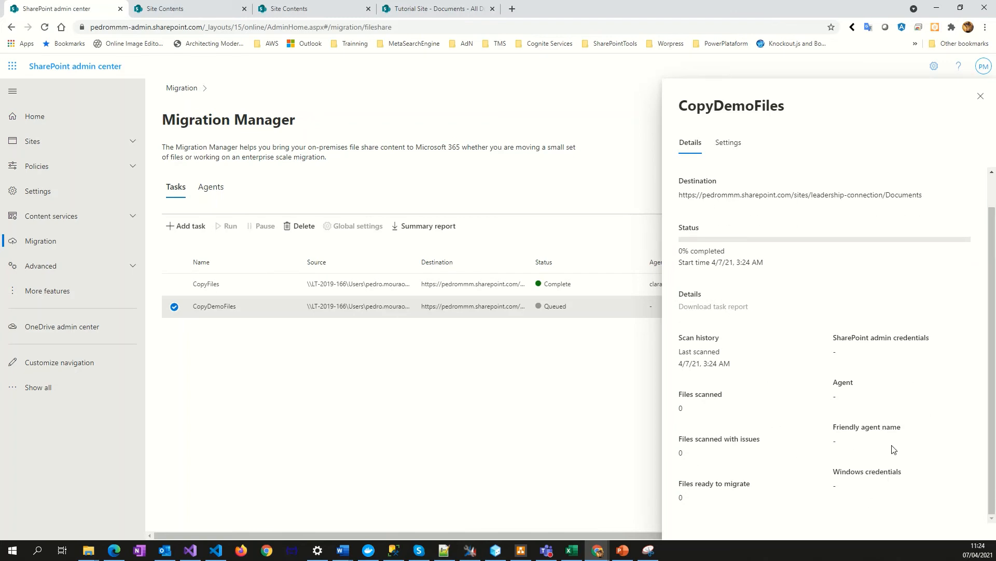
left_click(728, 142)
left_click(713, 231)
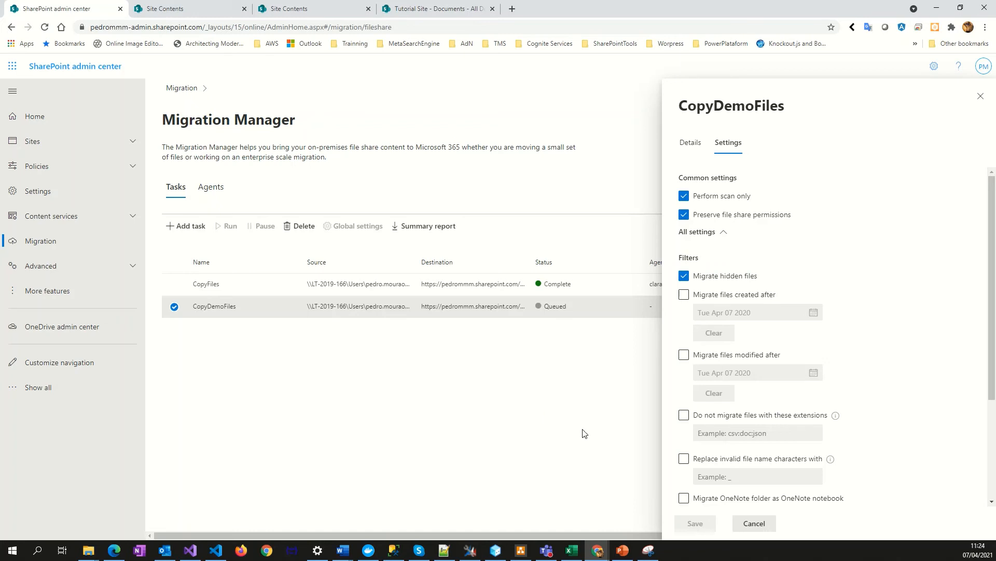
left_click(754, 523)
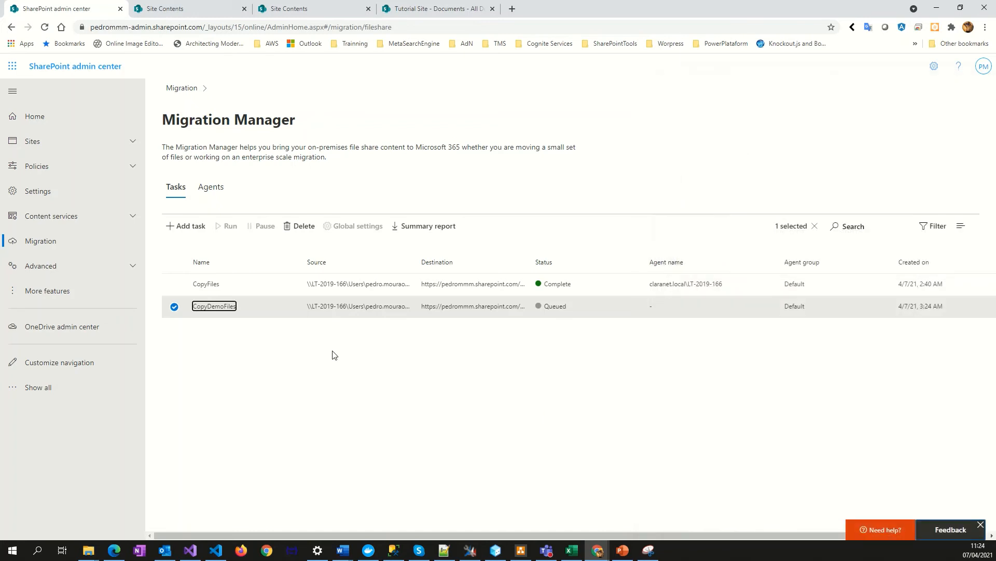
- Reload Migration Manager, check the CopyDemoFiles task's scan progress and assigned agent, and reload the page again
left_click(49, 26)
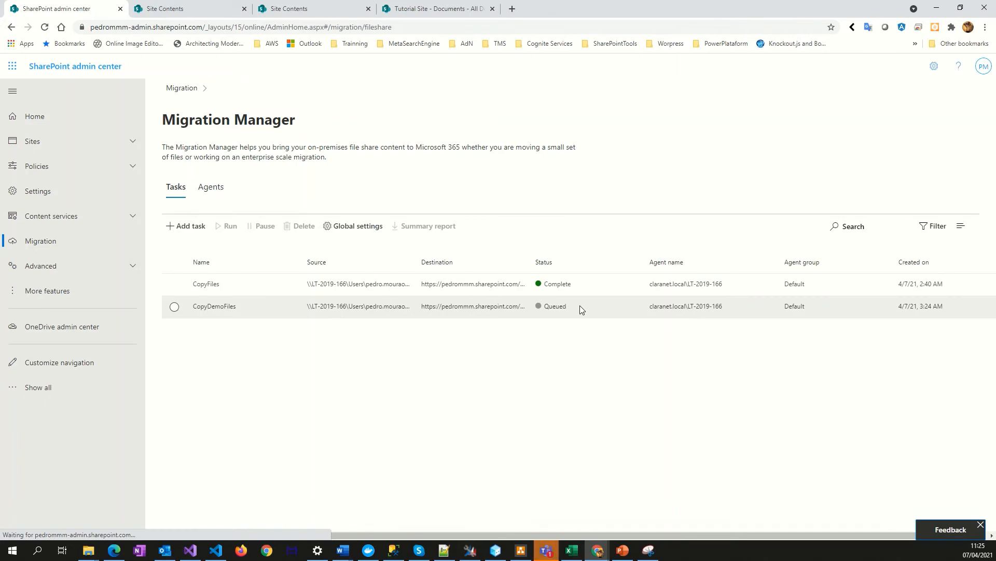
left_click(216, 307)
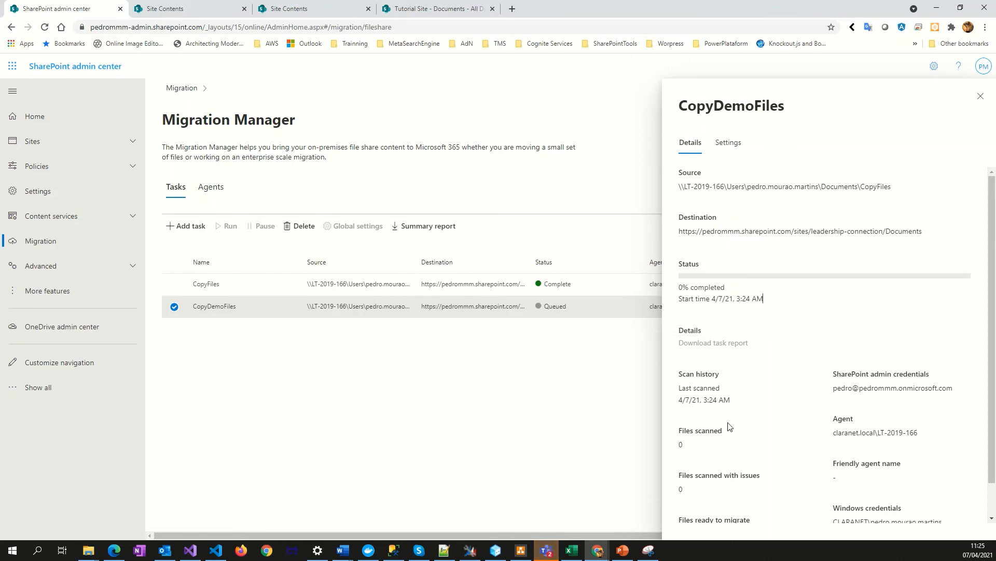
scroll(729, 427, "down", 1)
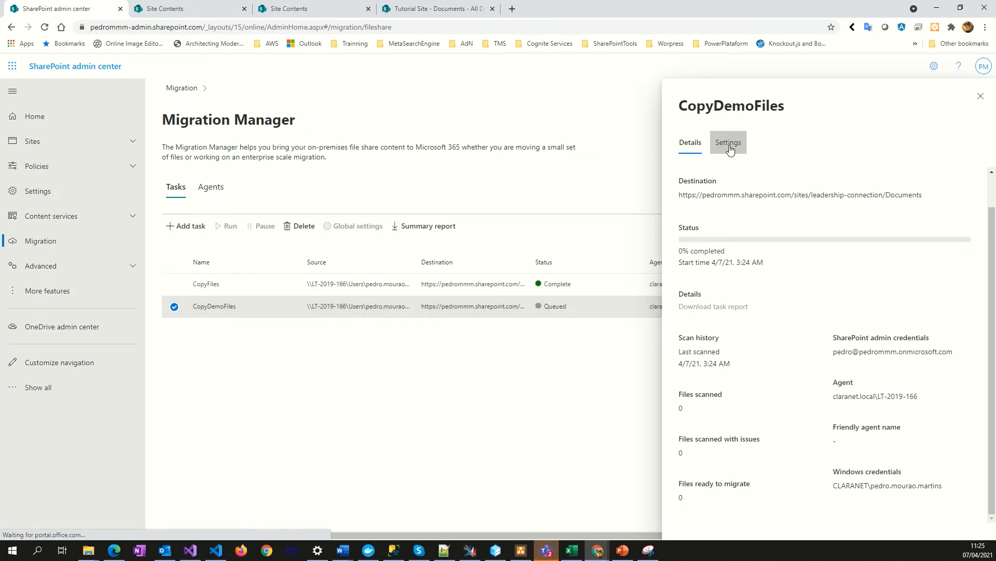
left_click(980, 96)
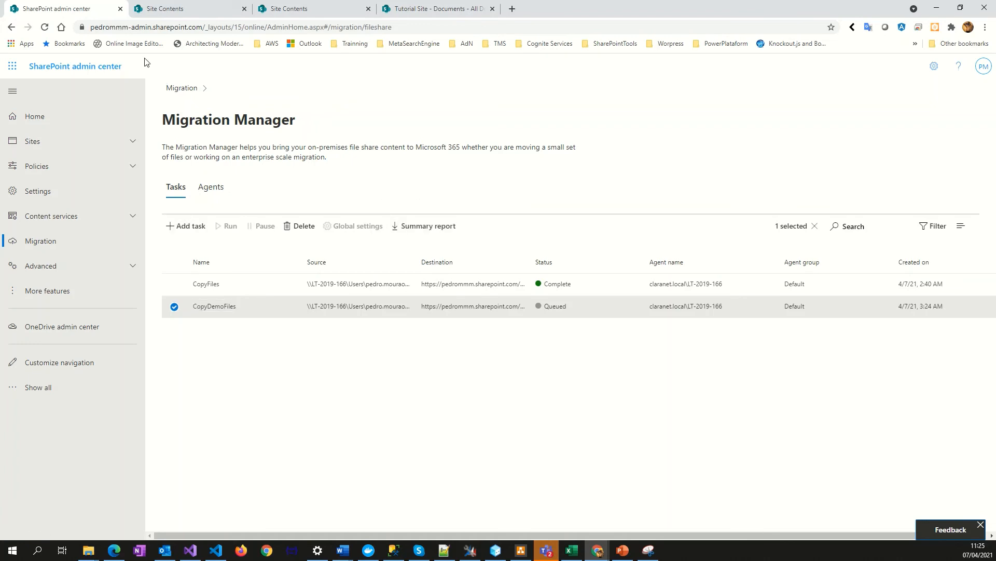
left_click(44, 27)
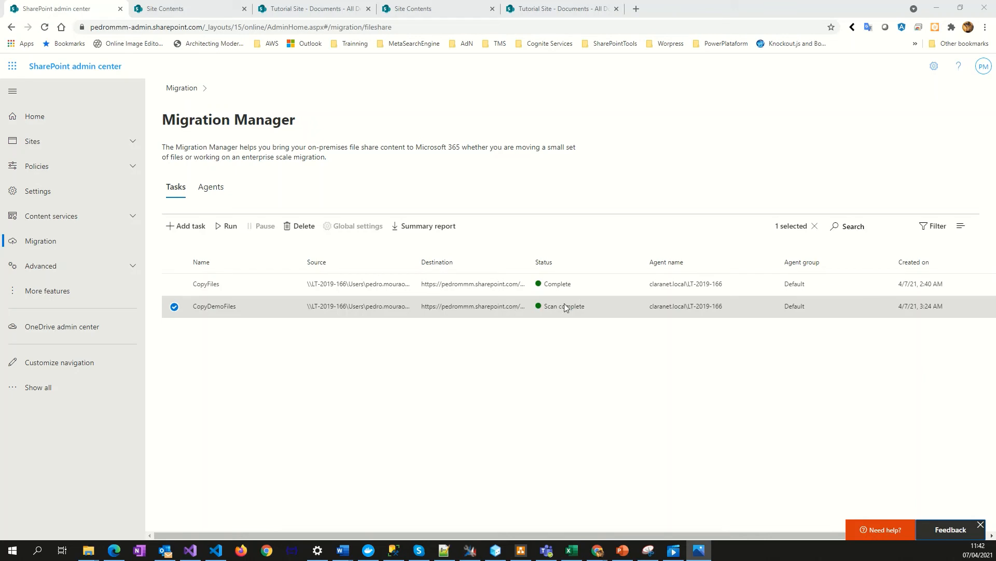
- Rerun the CopyDemoFiles migration task and look through its progress and scan details
left_click(221, 235)
left_click(221, 233)
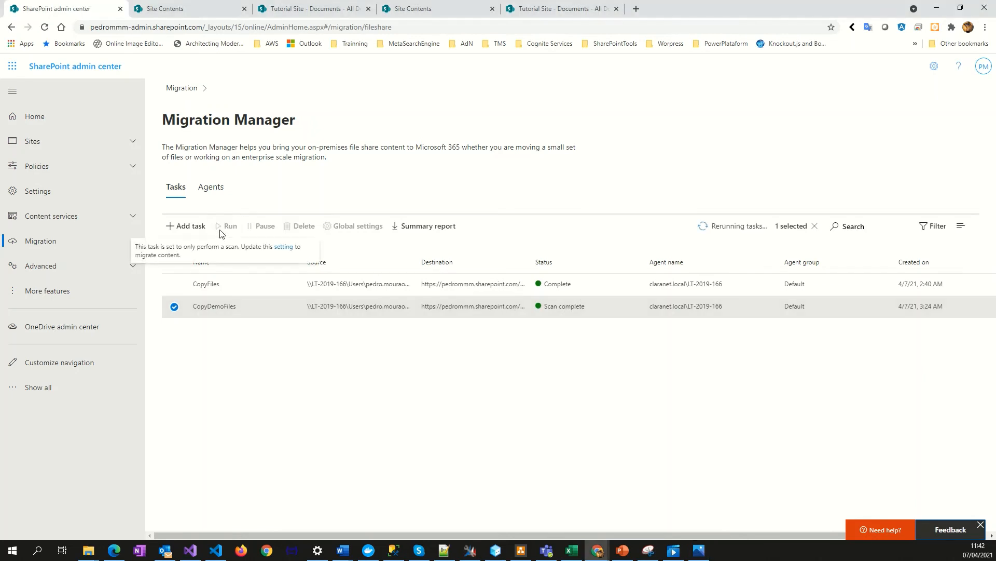
left_click(259, 308)
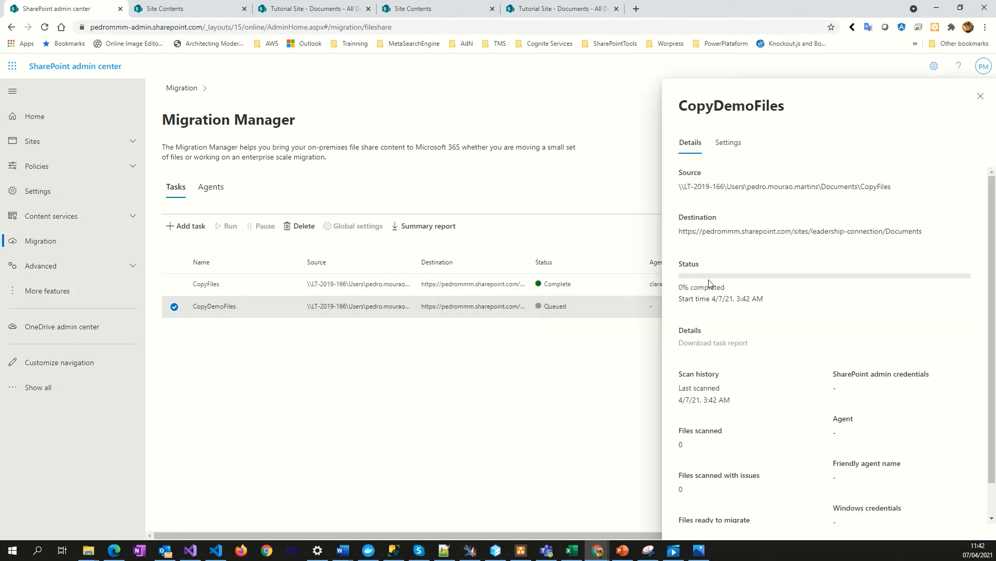
scroll(739, 470, "down", 1)
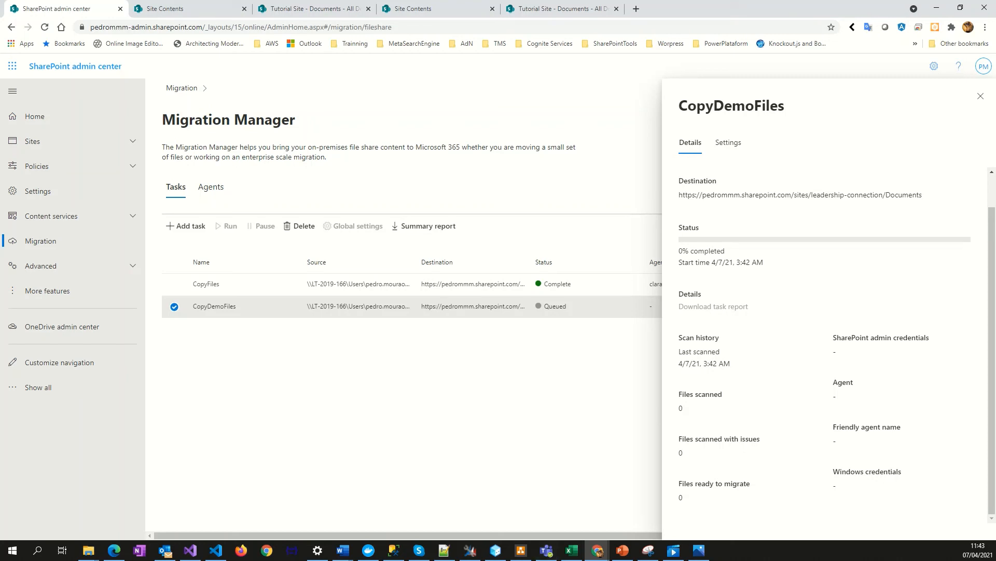
mouse_move(585, 556)
left_click(622, 550)
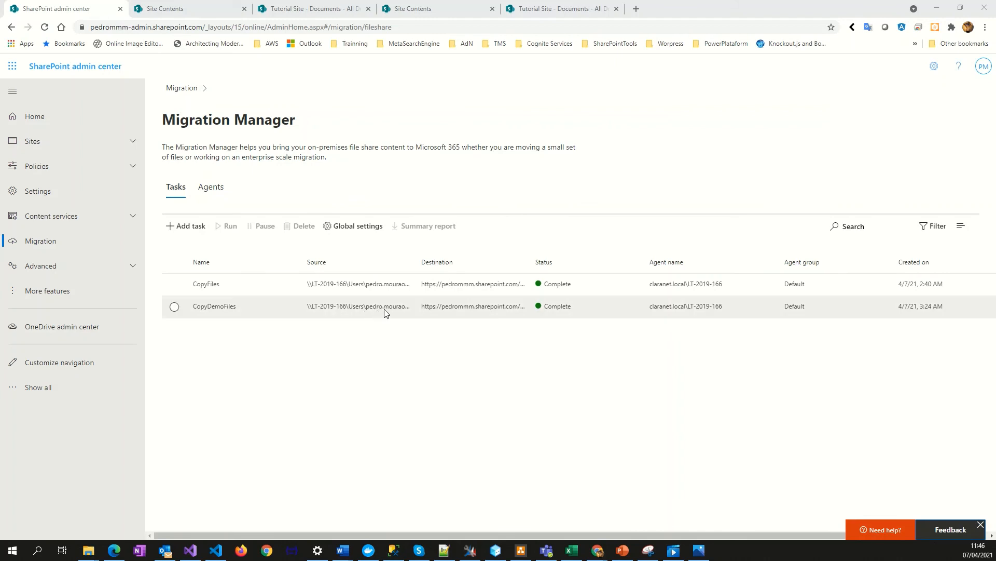
- Review the CopyDemoFiles task's status, migrated files and scan history in its details
left_click(610, 310)
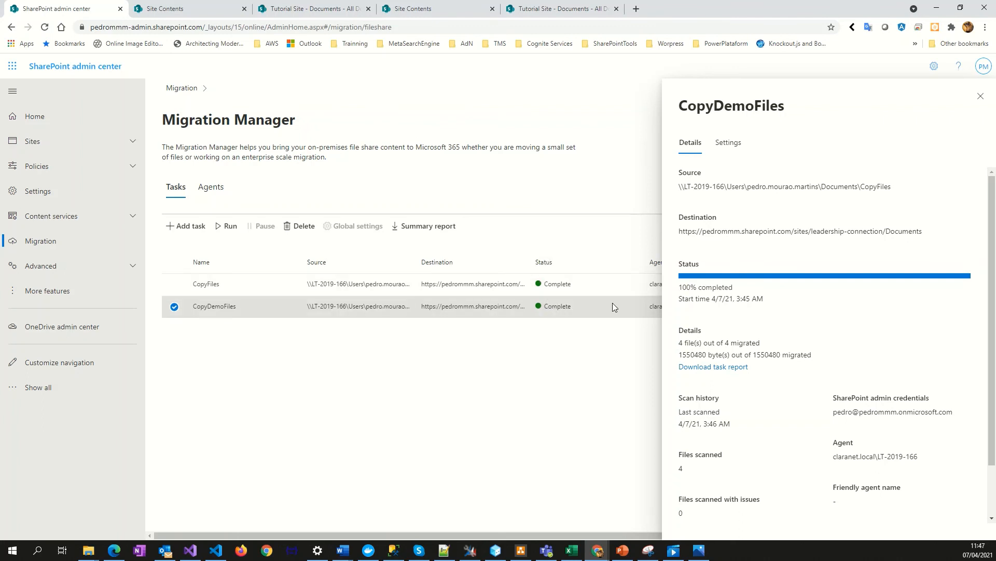
mouse_move(685, 468)
left_mouse_down()
mouse_move(674, 463)
mouse_move(680, 457)
left_mouse_up()
left_click(697, 463)
left_click(690, 459)
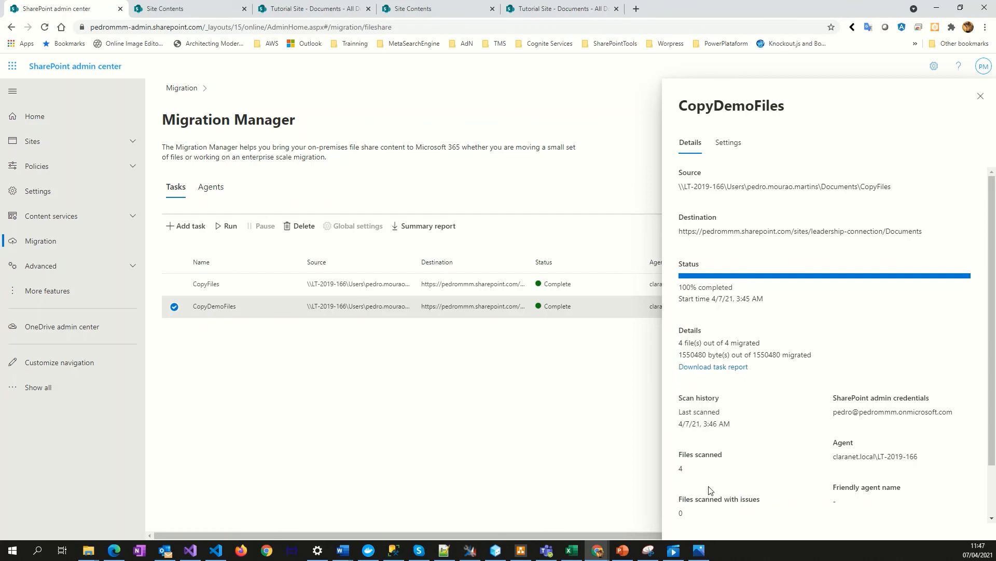
- Reload the Tutorial Site's Documents library and compare its files with those in the local CopyFiles folder
left_click(299, 13)
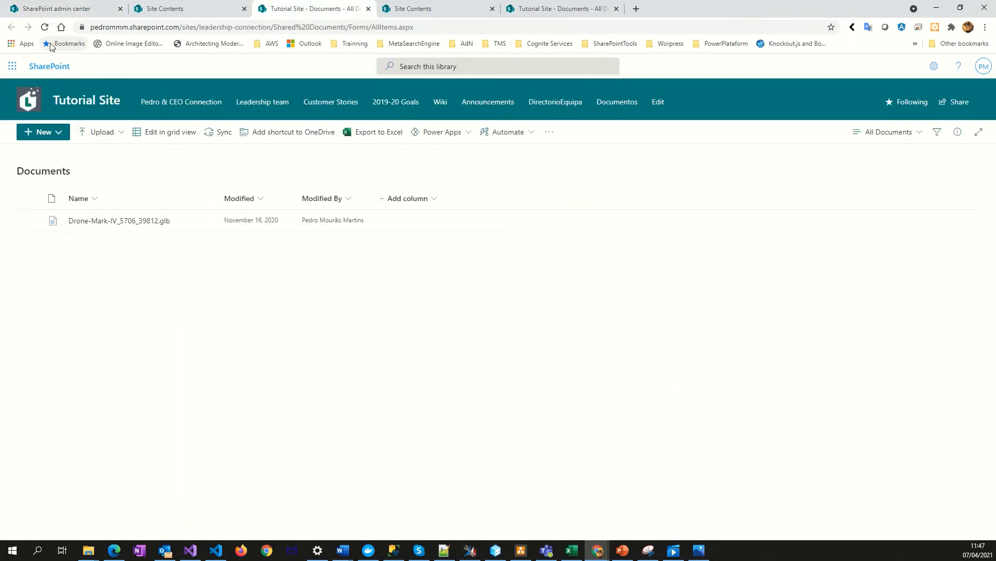
left_click(45, 25)
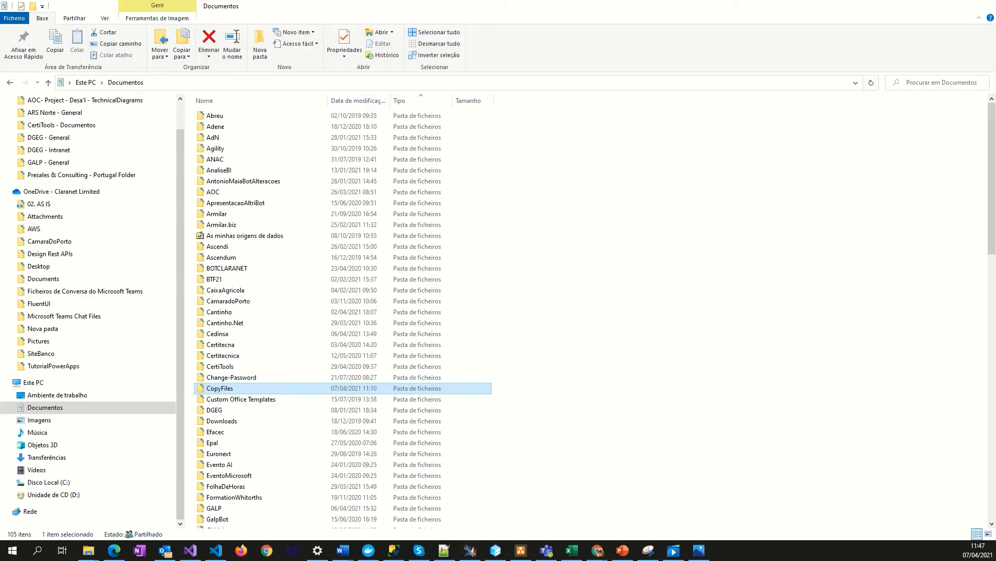
left_click(451, 498)
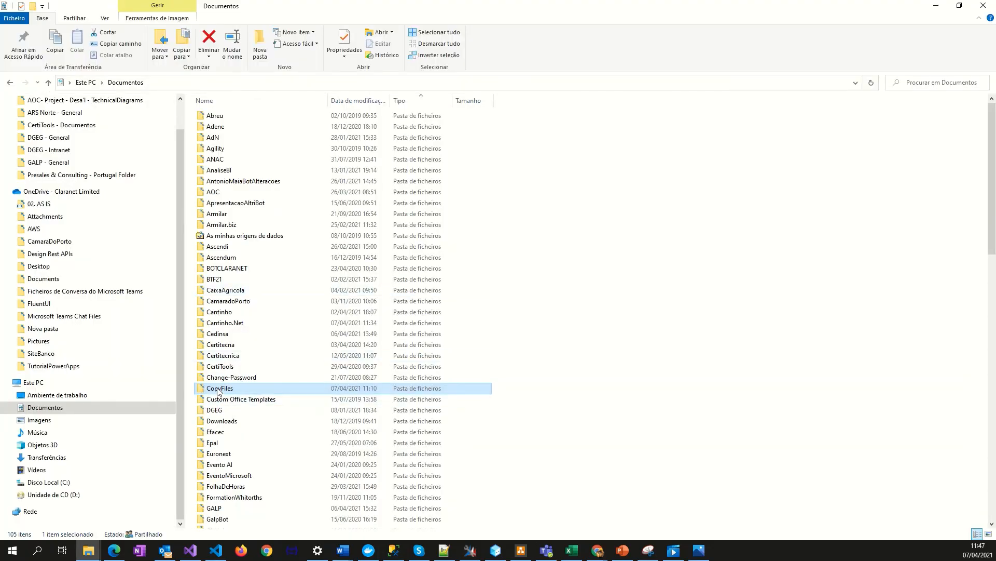
double_click(218, 391)
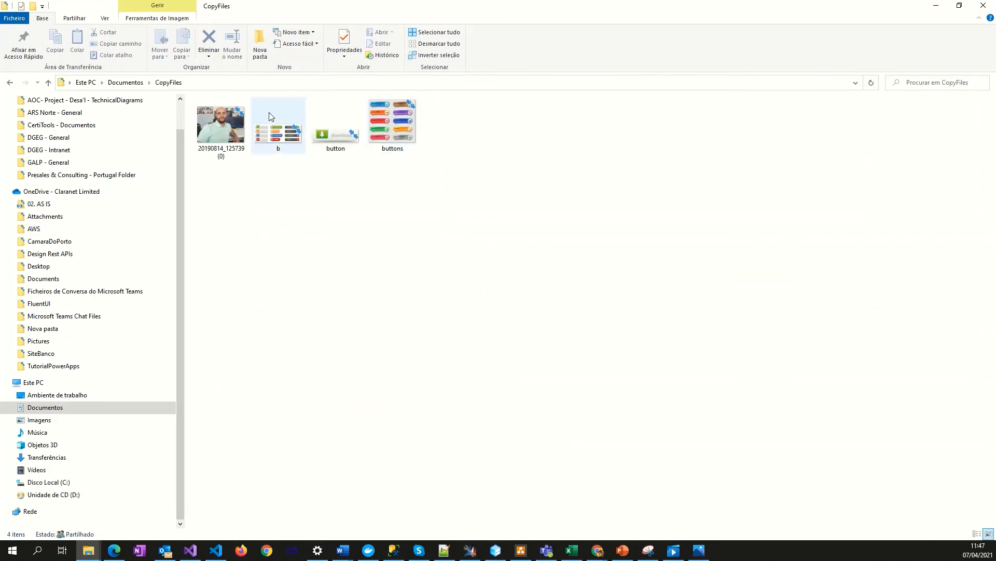
left_click(931, 10)
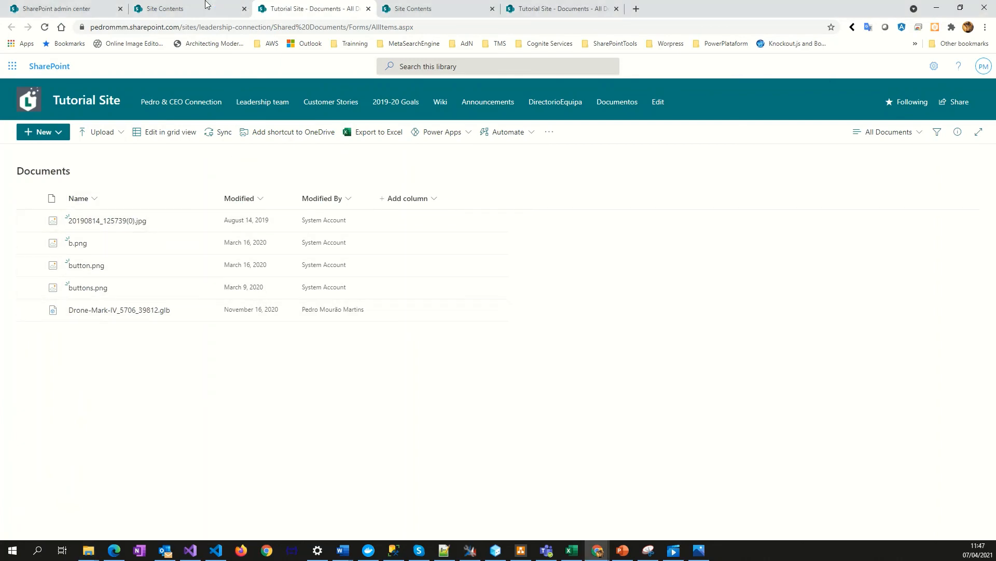
- Download the CopyDemoFiles task report, examine the CSV files in its archive, and close the archive and the task details
left_click(71, 9)
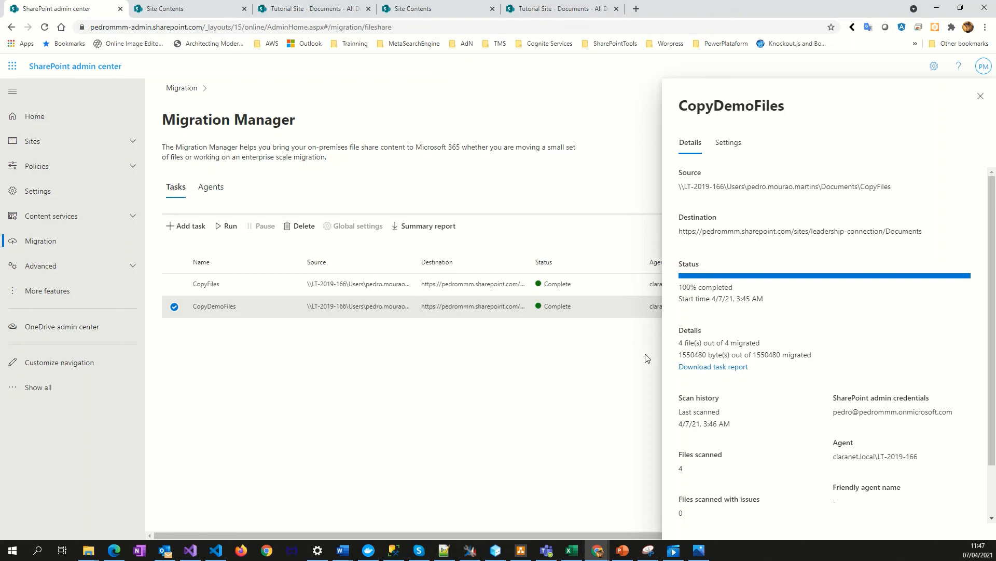
left_click(714, 367)
scroll(748, 414, "down", 1)
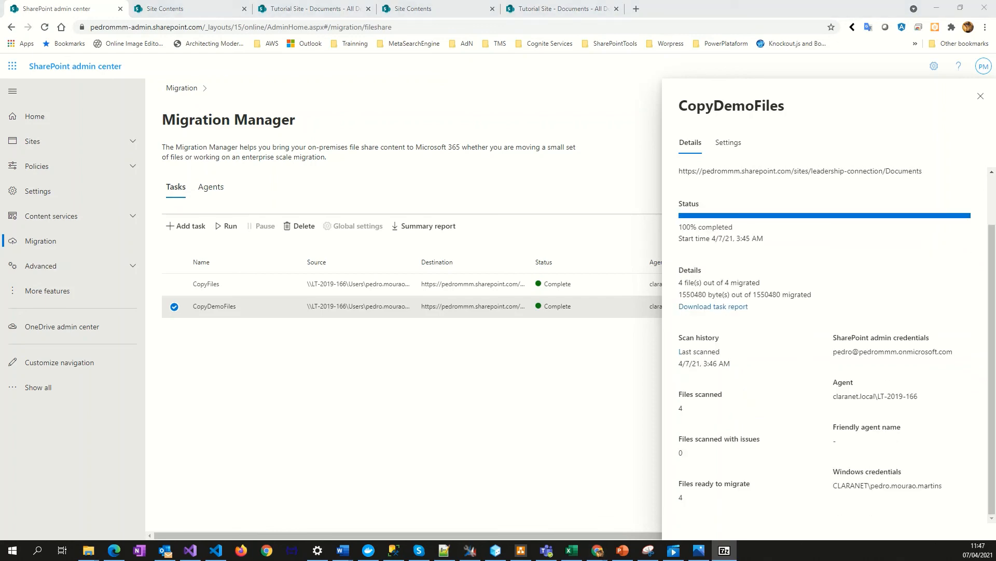
left_click_drag(748, 540, 471, 0)
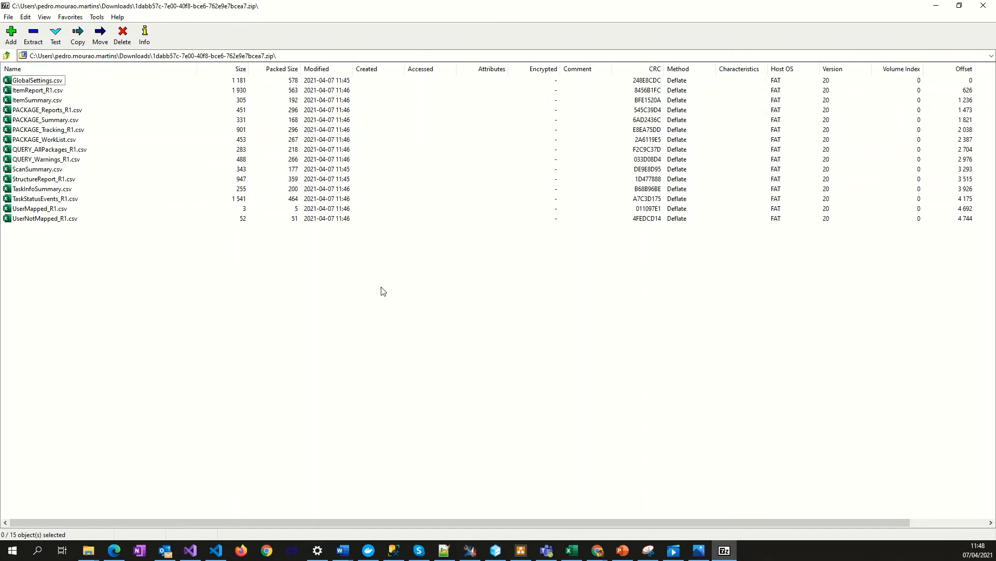
left_click(984, 5)
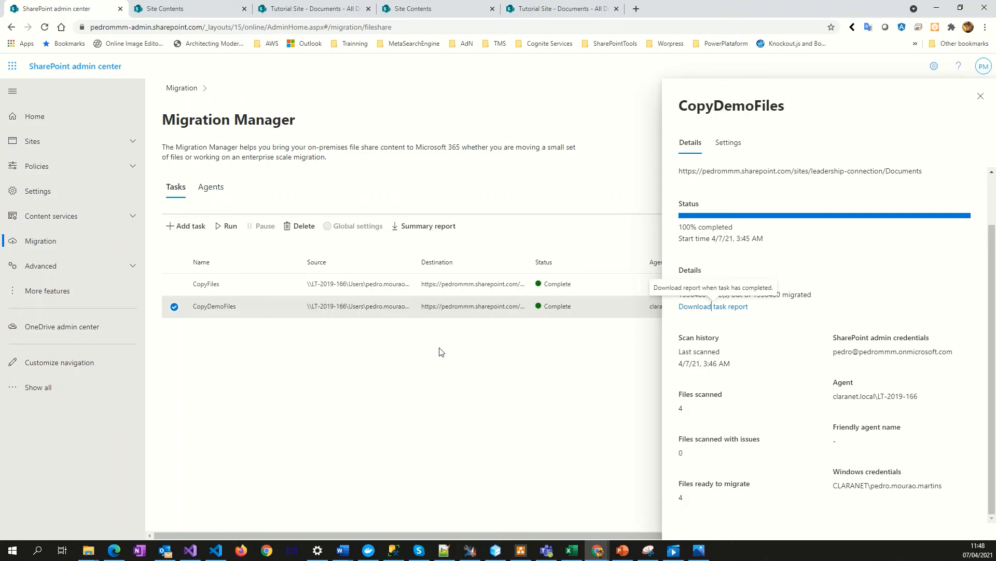
left_click(983, 96)
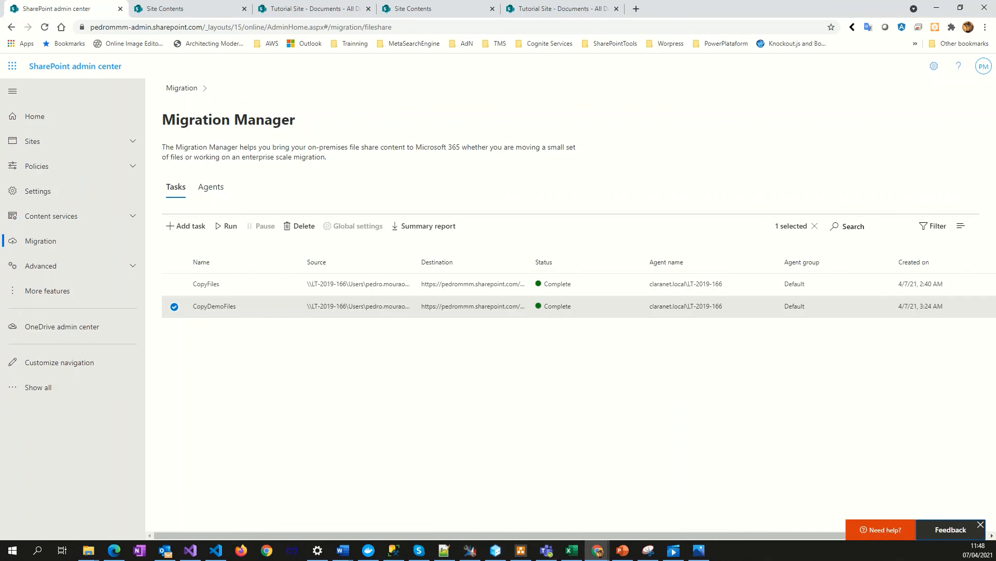
mouse_move(487, 558)
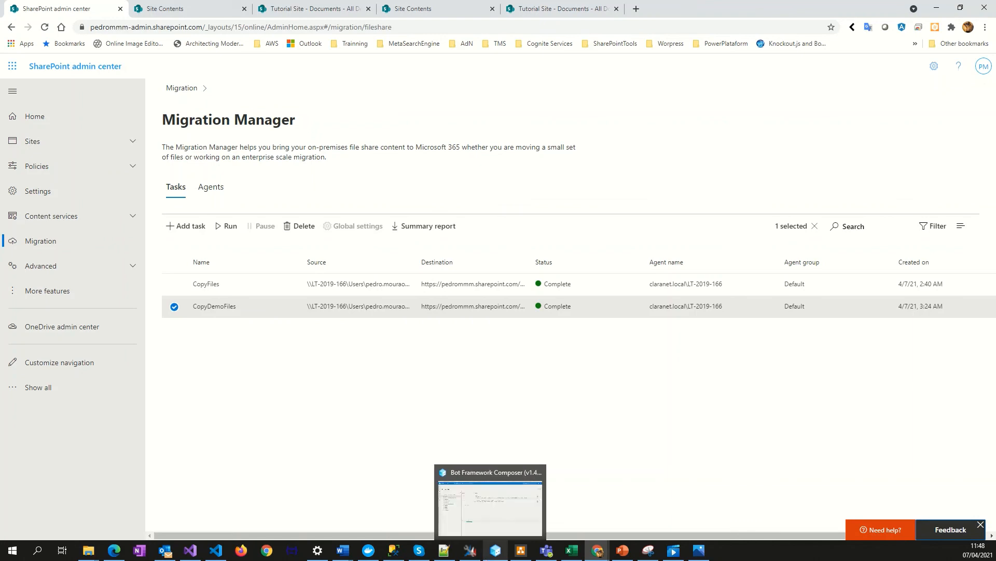